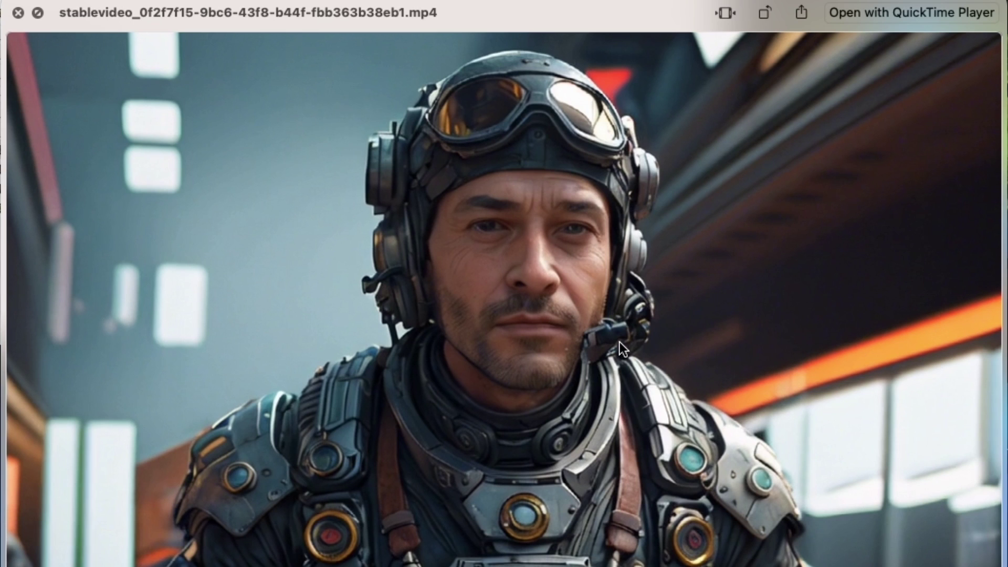
Step: Upload the pilot clip stablevideo_0f2f7f15-9bc6-43f8-b44f-fbb363b38eb1.mp4 in Pika and open its lip sync options
key(space)
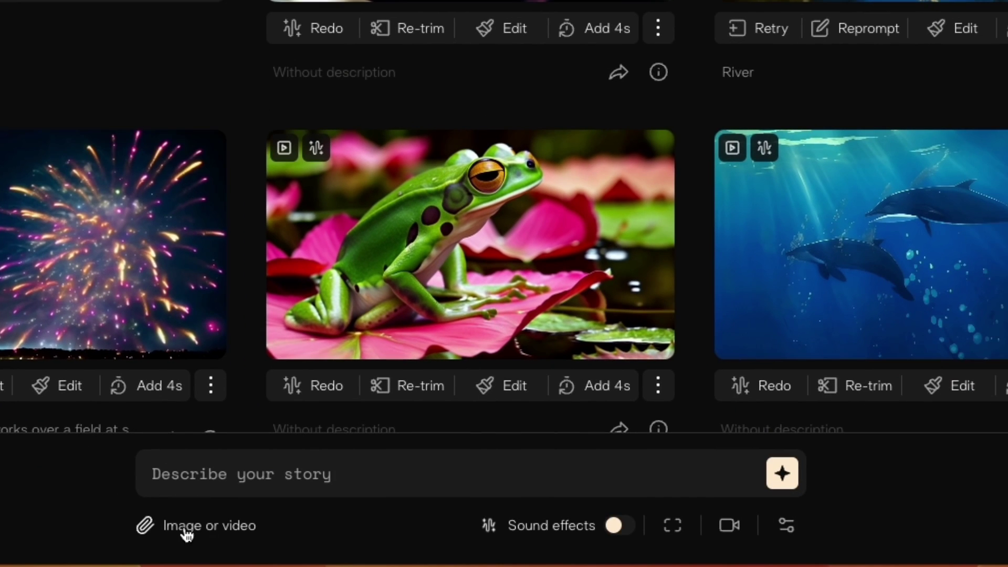
click(196, 520)
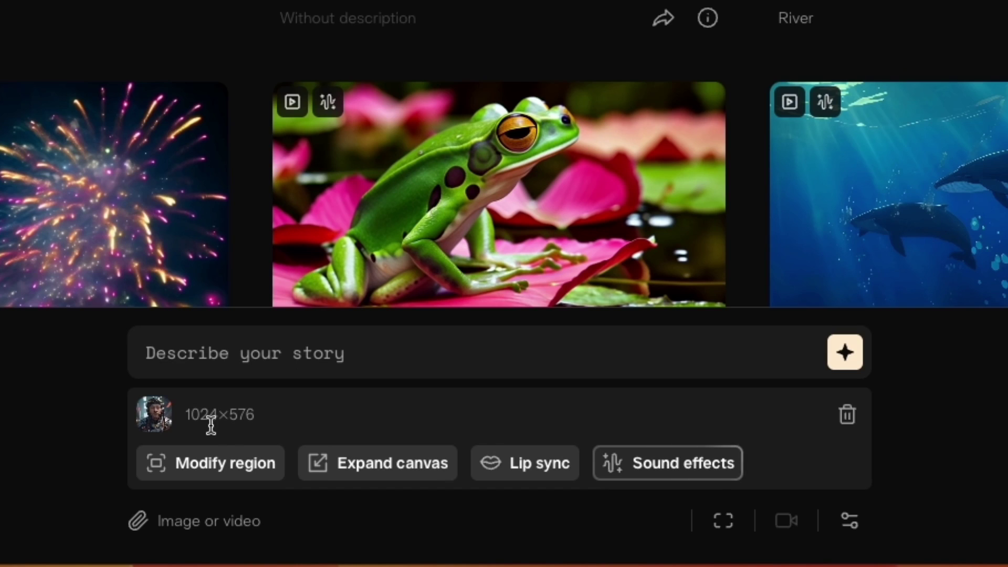
mouse_move(525, 474)
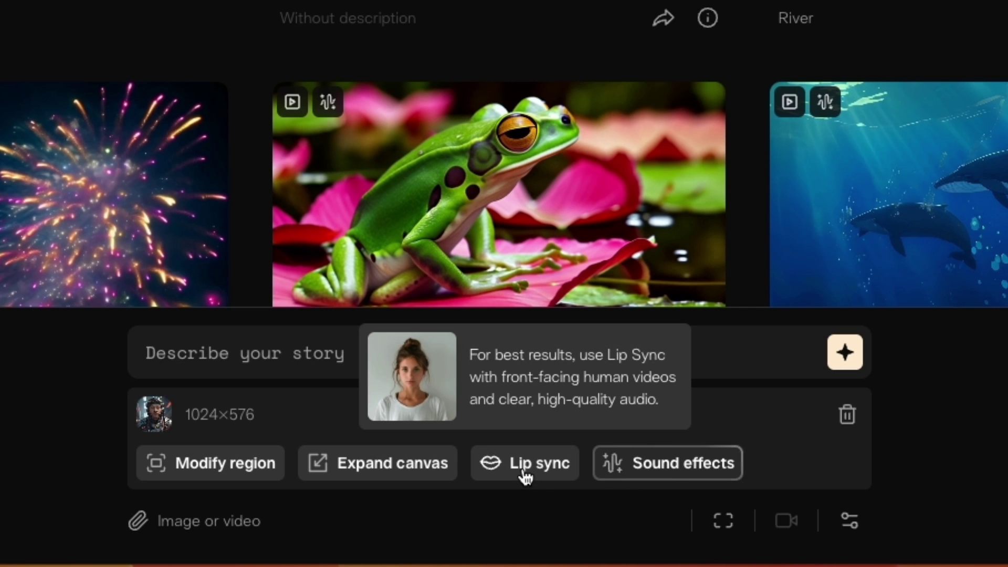
click(522, 465)
Step: Attach the Pilot_ElevenLabs MP3 as the lip sync audio and generate the pilot's talking video
click(457, 291)
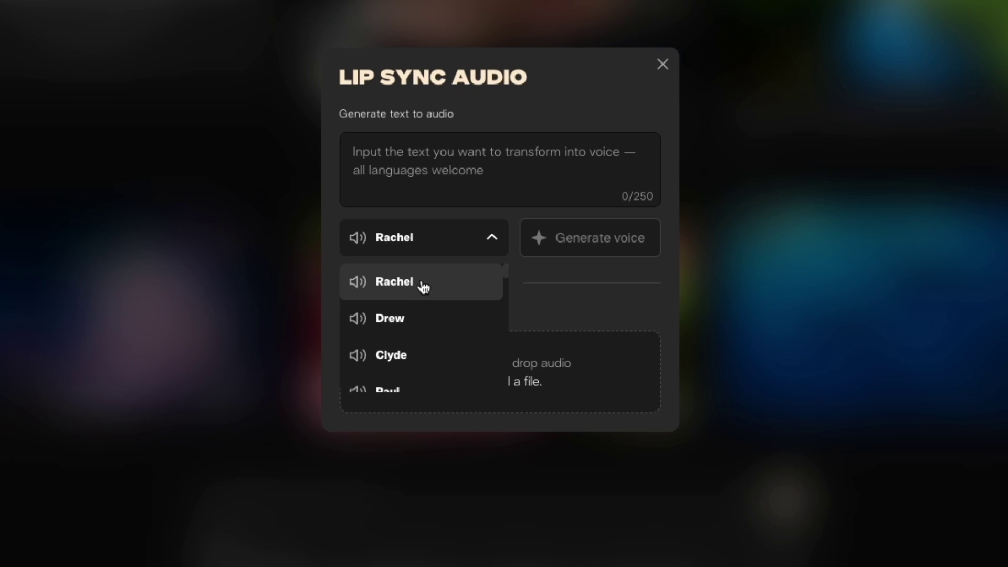
click(484, 236)
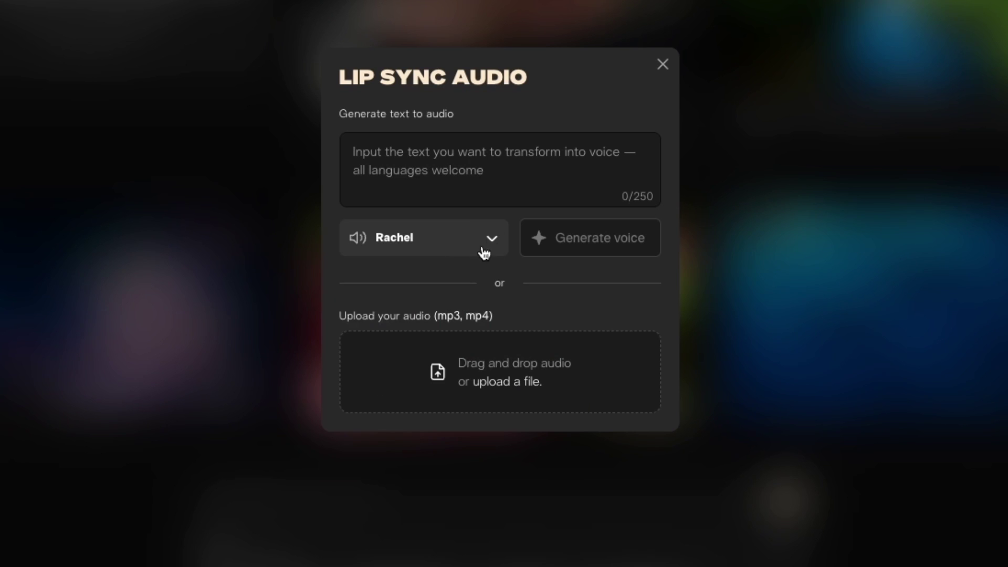
click(483, 389)
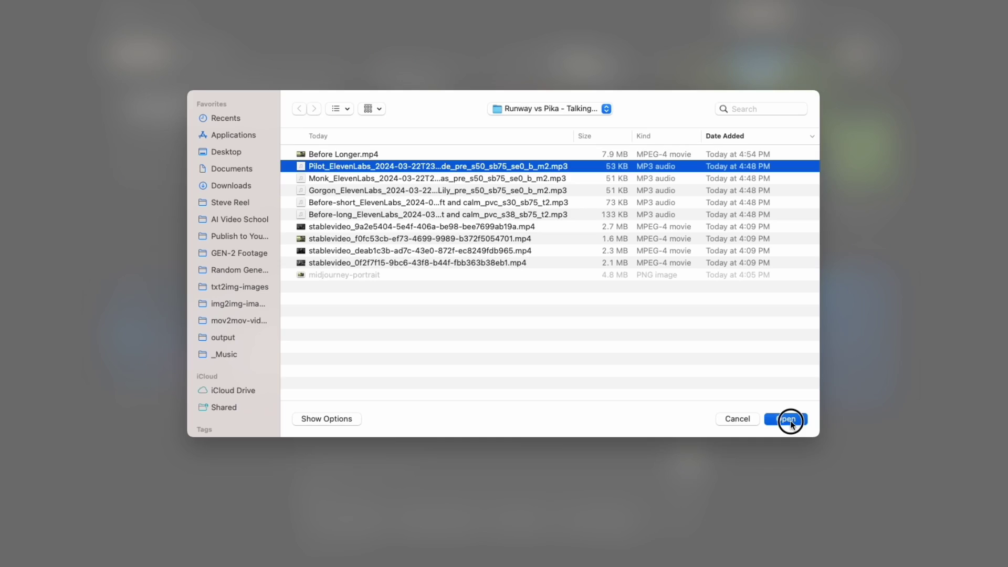
click(791, 420)
click(314, 306)
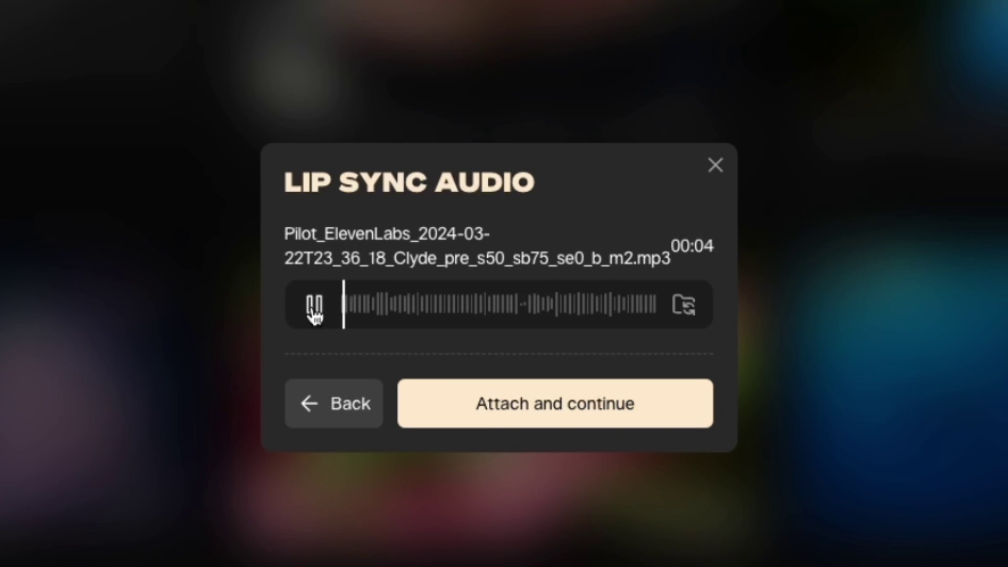
click(565, 417)
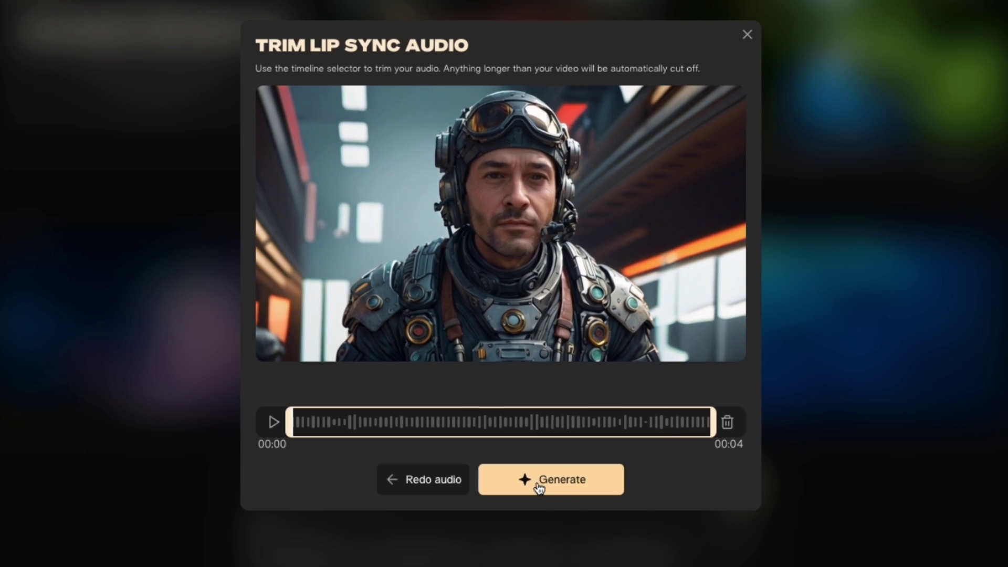
click(548, 486)
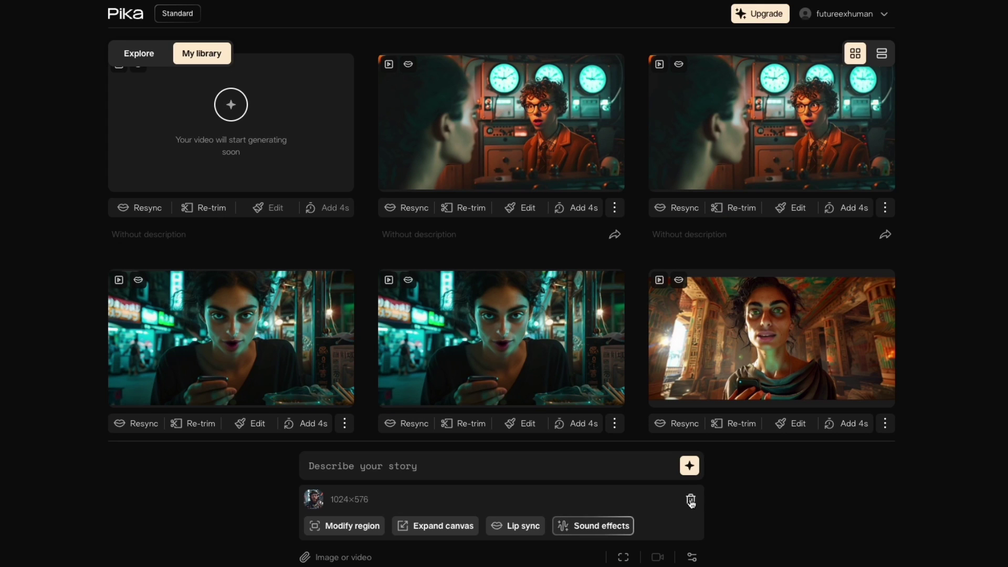
Step: Replace the pilot clip with the clip of the woman in the horned crown and generate its lip sync from the Gorgon_ElevenLabs MP3
click(691, 502)
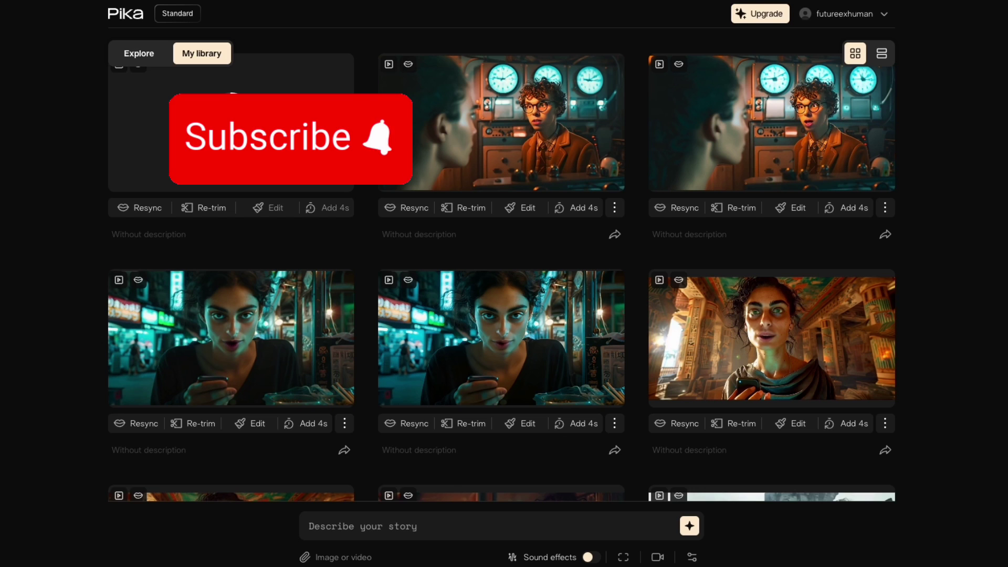
click(341, 558)
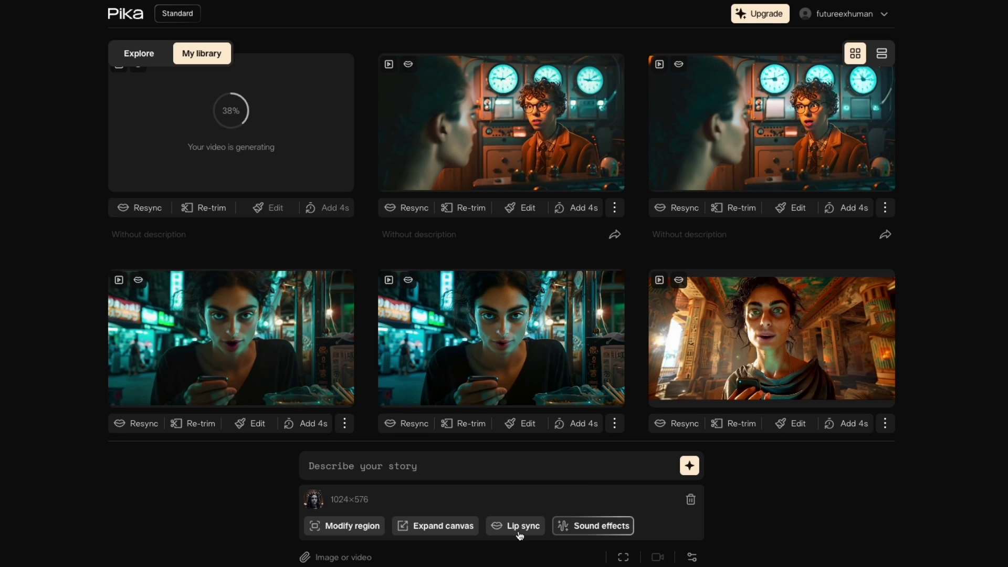
click(519, 532)
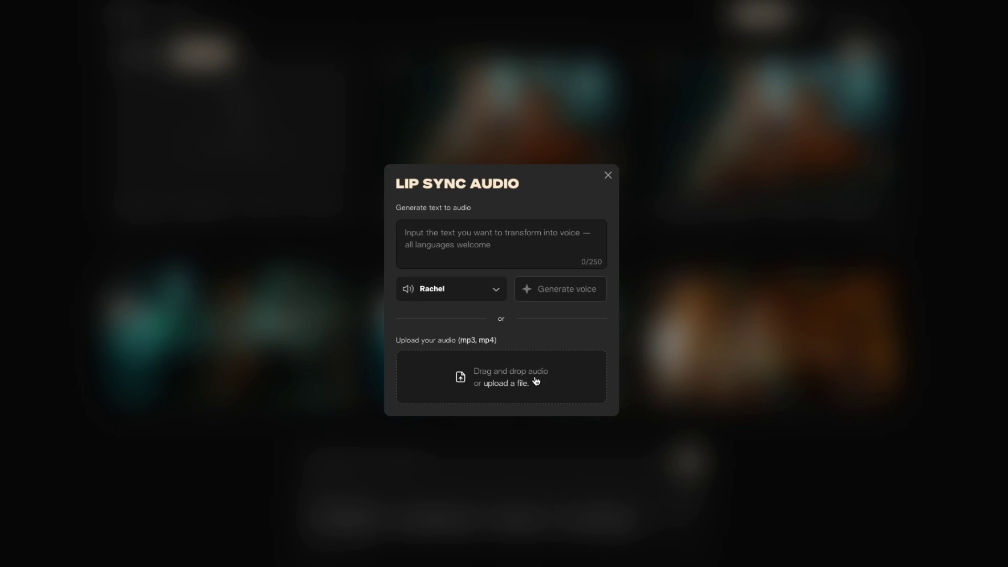
click(531, 399)
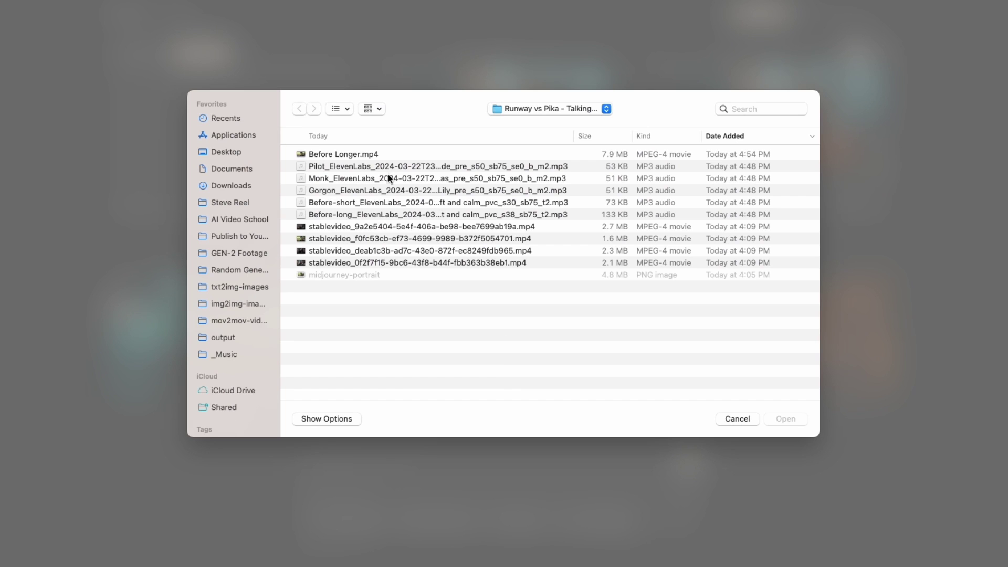
click(397, 194)
click(791, 420)
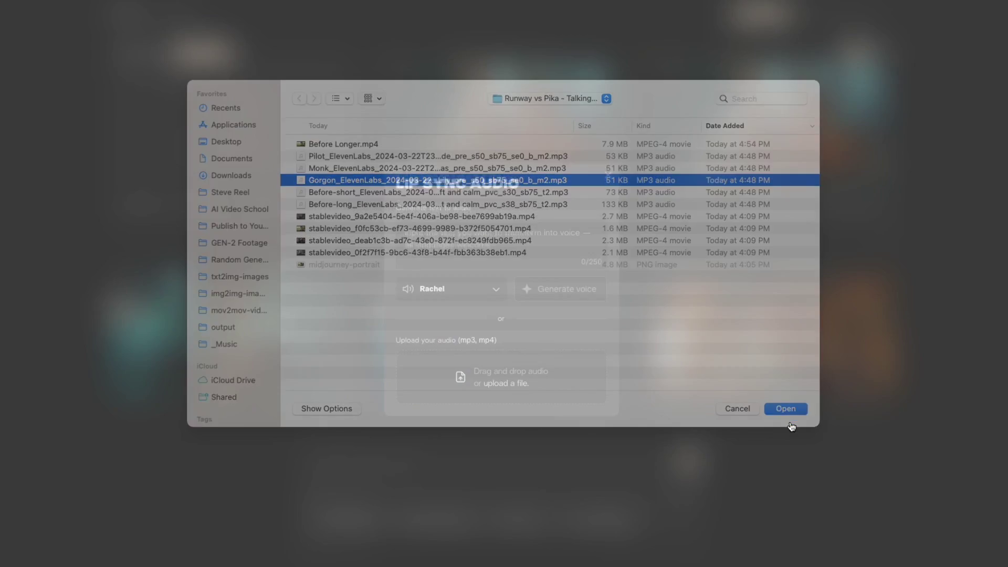
click(534, 348)
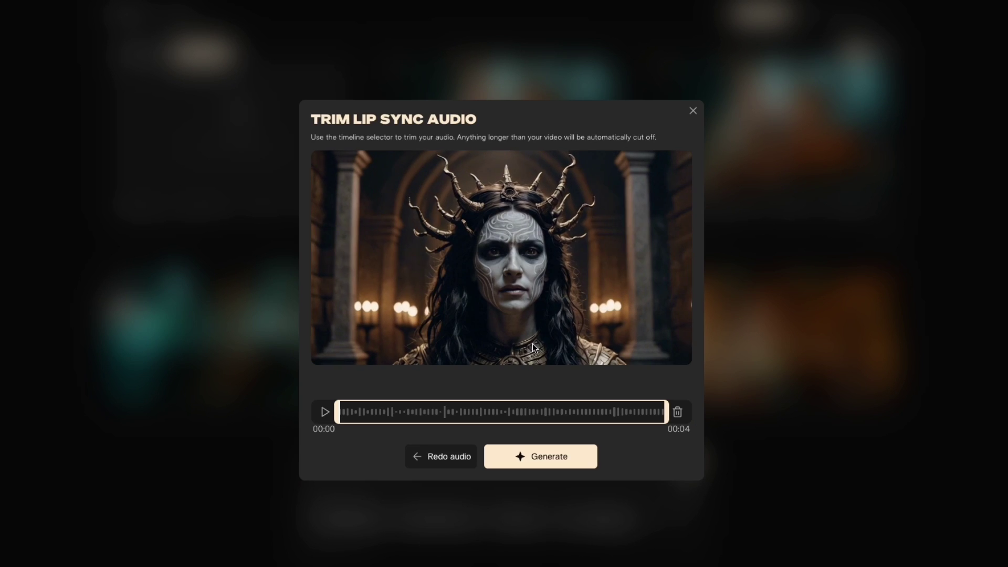
click(567, 462)
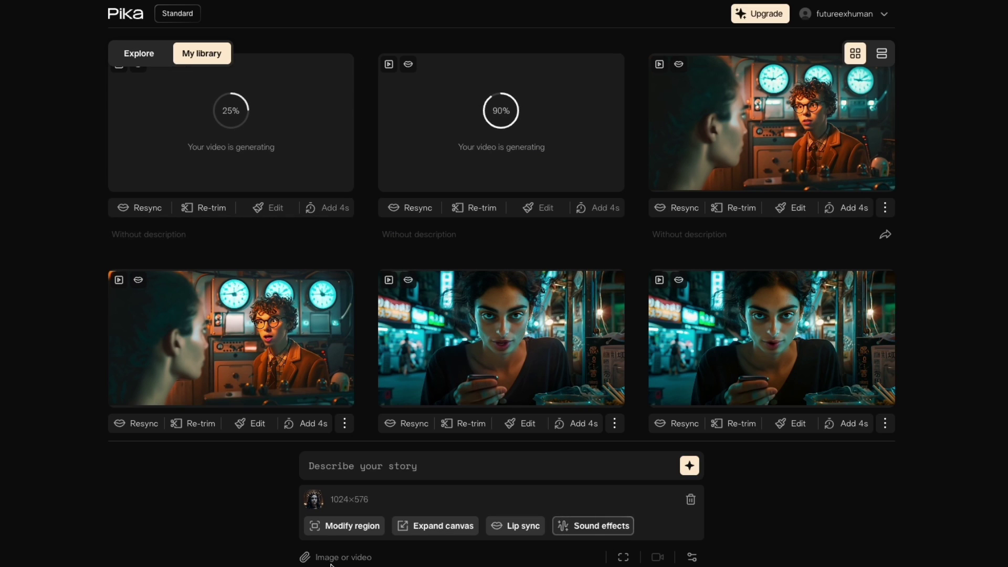
Step: Generate a lip-synced video of the monk clip using the Monk_ElevenLabs MP3 as its audio
click(510, 524)
click(501, 376)
click(508, 382)
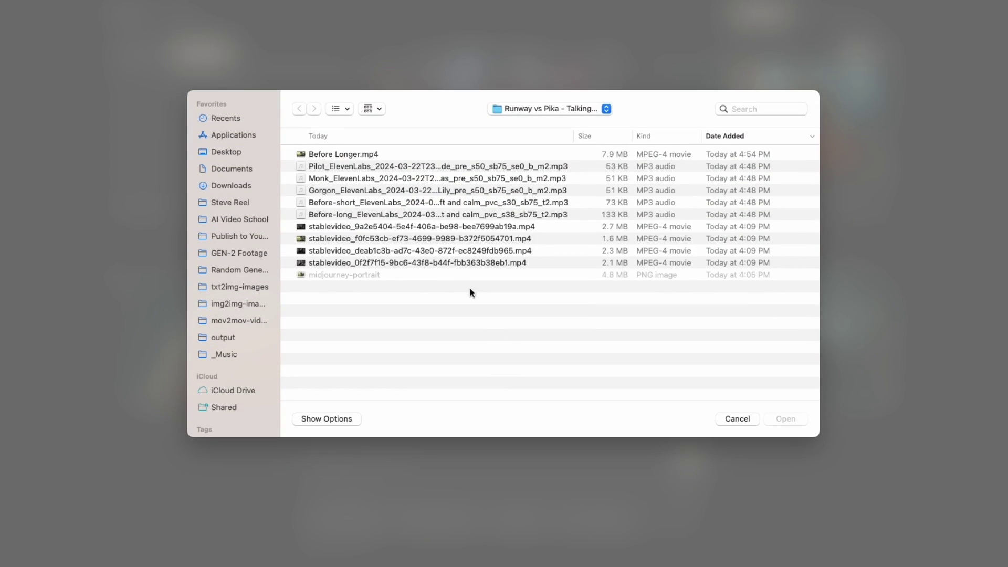
double_click(365, 178)
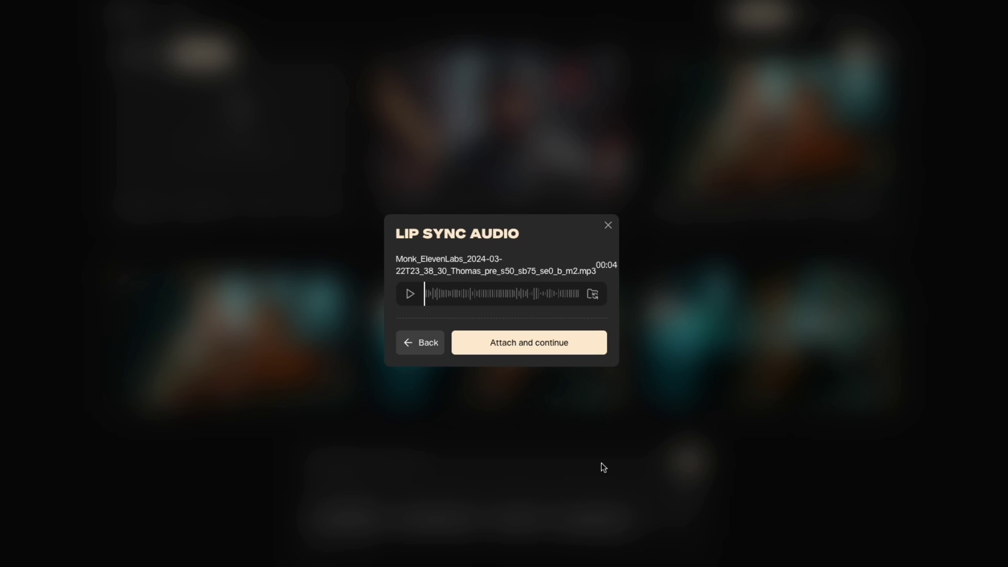
click(519, 352)
click(527, 456)
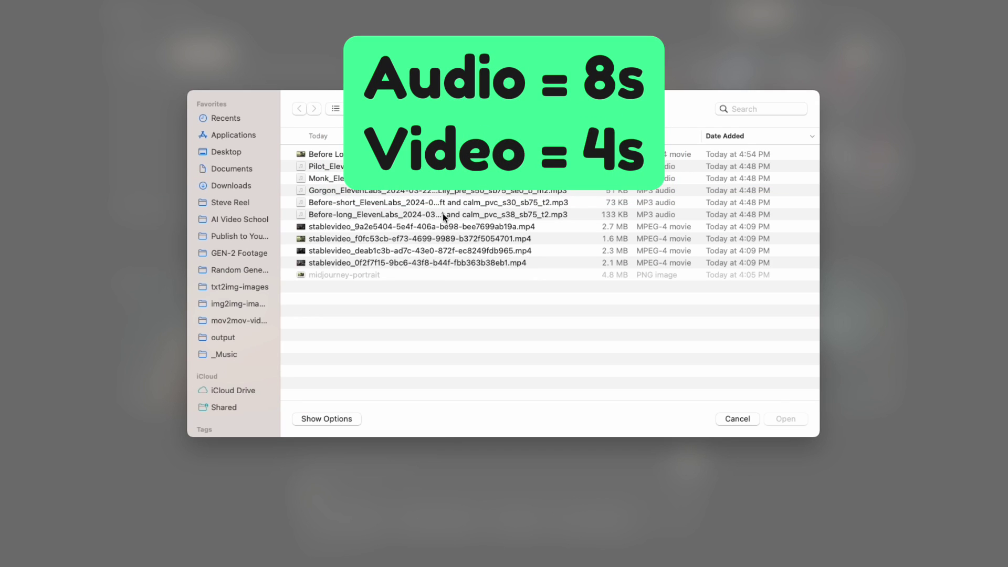
Step: Try to use the Before-long_ElevenLabs MP3 on the short-haired person's original clip and adjust the audio trim range
click(444, 215)
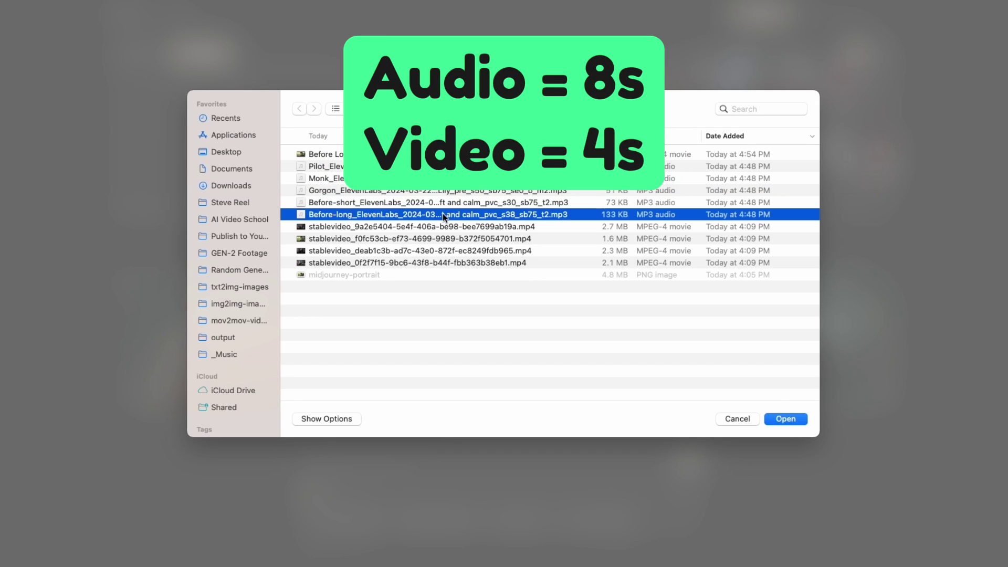
key(Return)
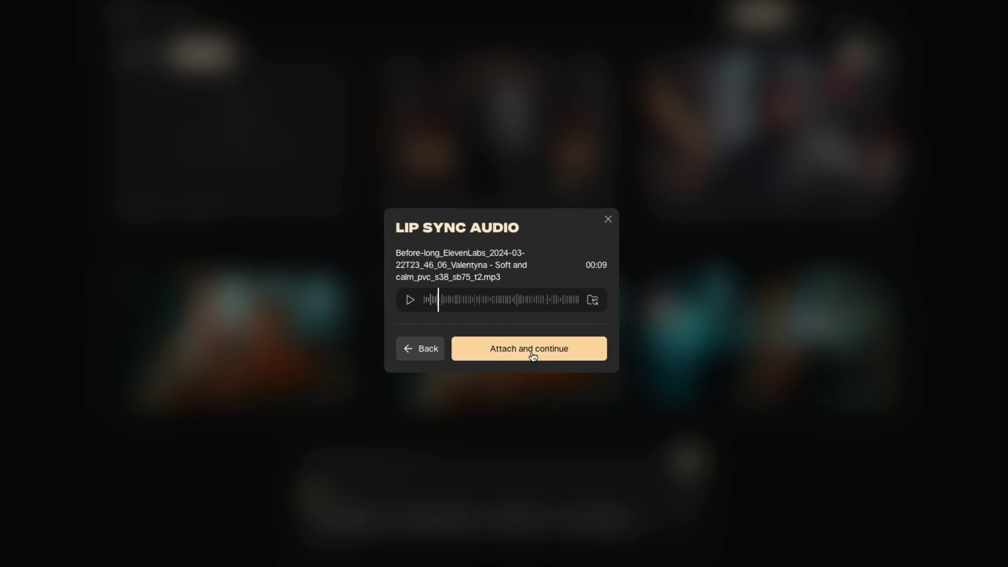
click(530, 353)
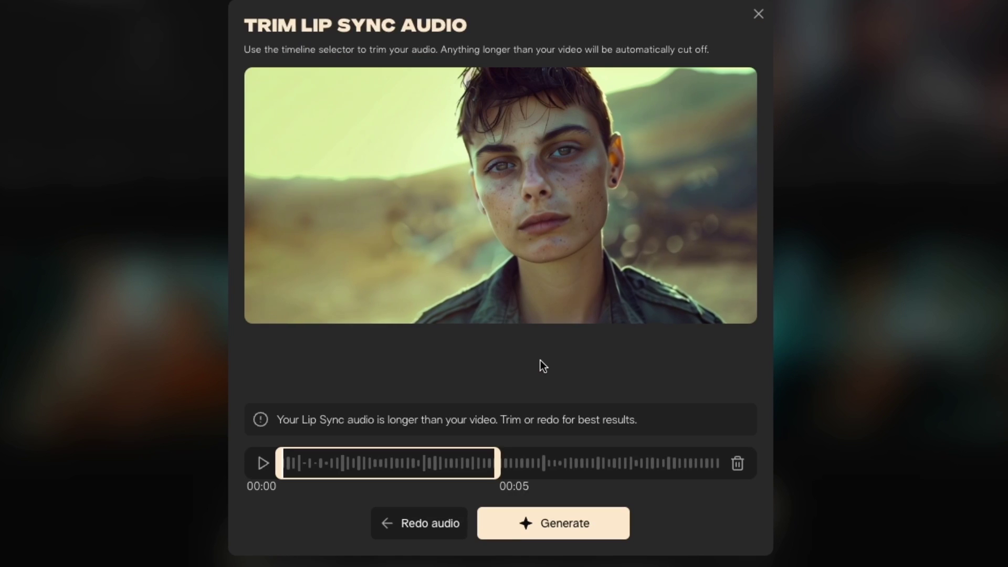
click(498, 463)
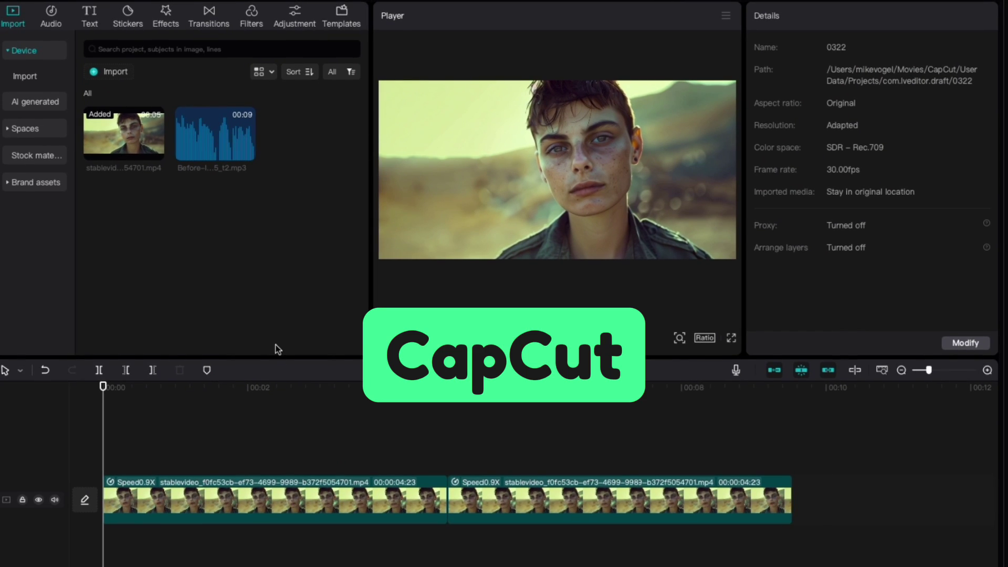
click(529, 499)
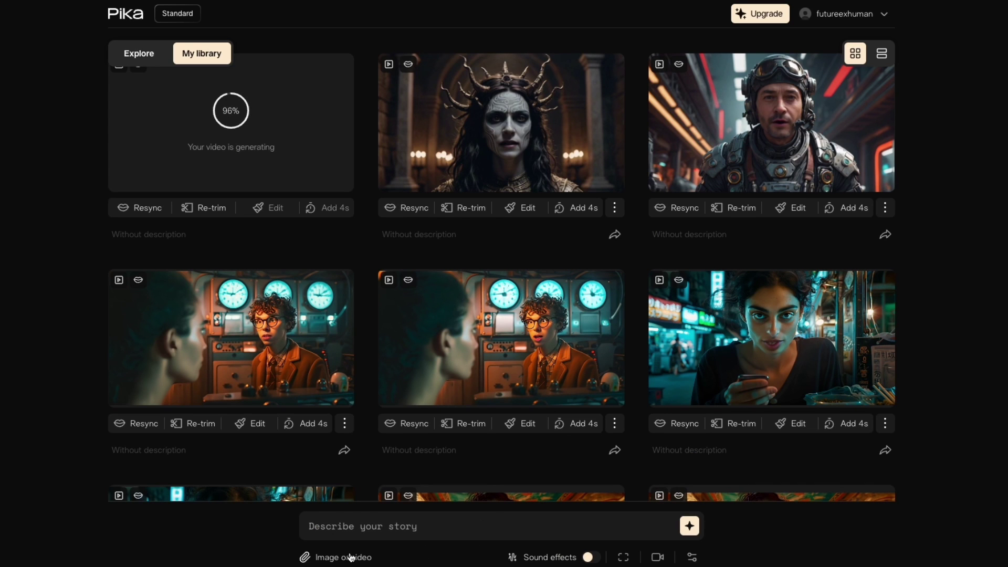
Step: Upload the extended clip Before Longer.mp4 as the source video in Pika
click(349, 559)
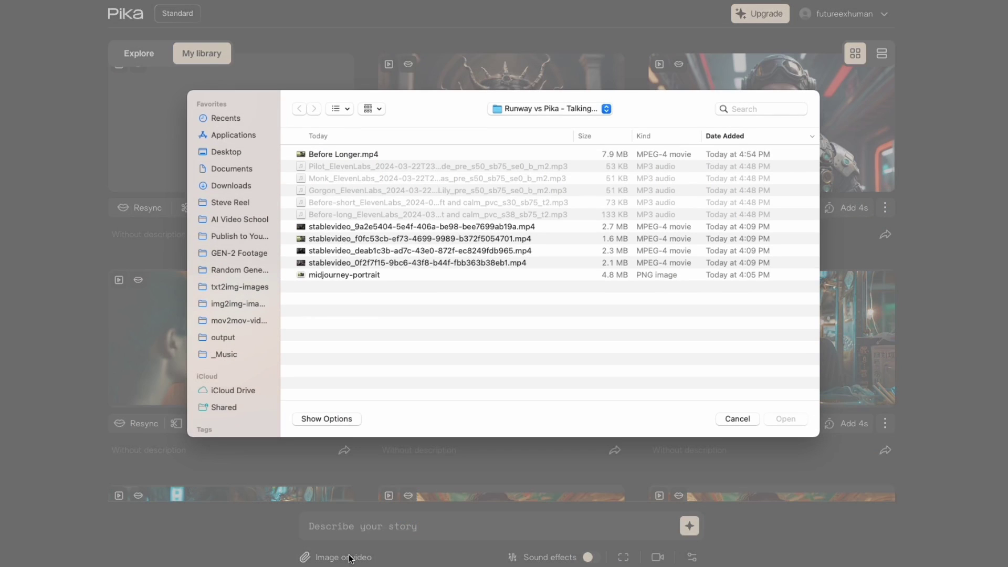
click(342, 153)
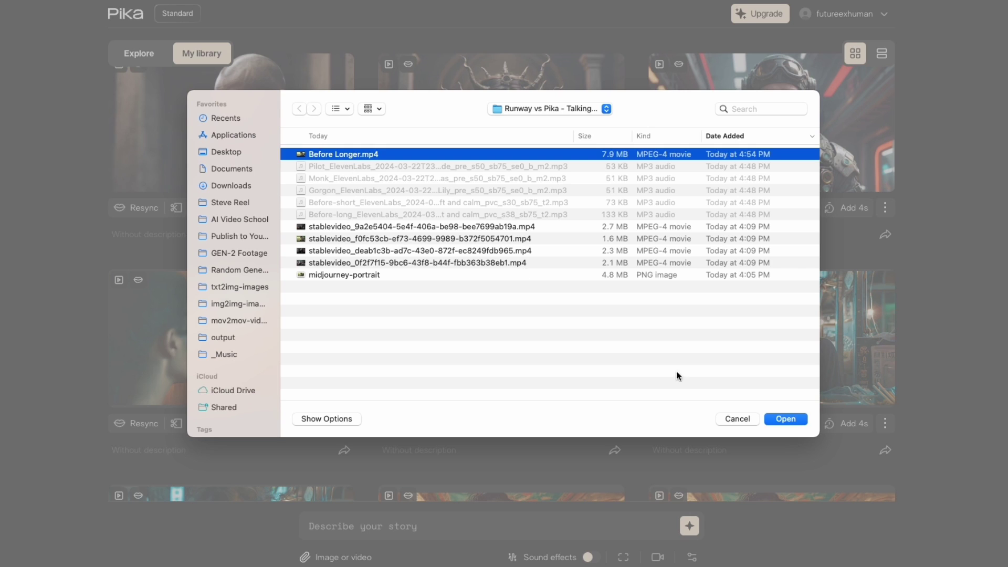
click(786, 419)
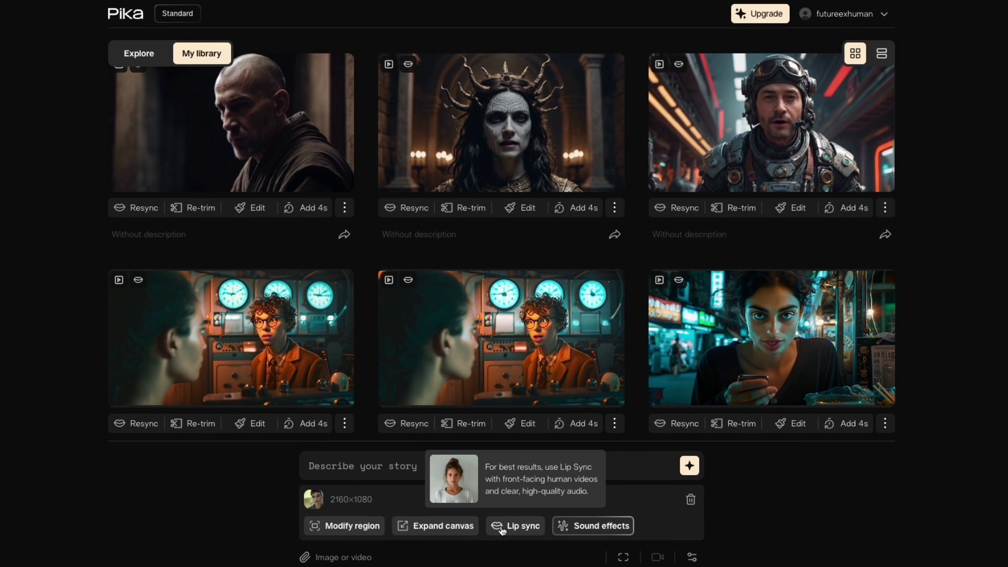
Step: Attach the Before-long_ElevenLabs MP3 to the extended clip and generate its lip sync over the full audio length
click(504, 526)
click(507, 385)
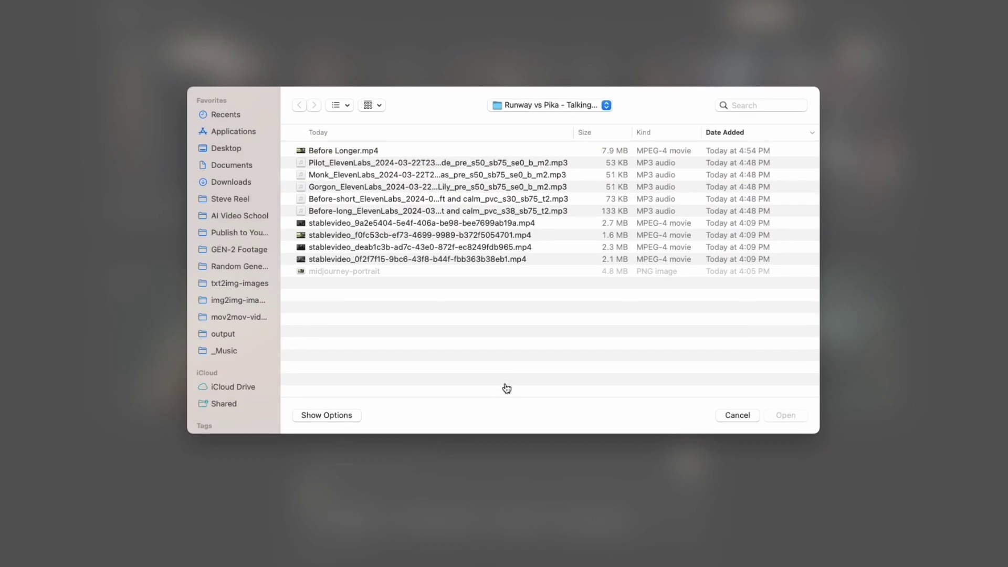
double_click(367, 200)
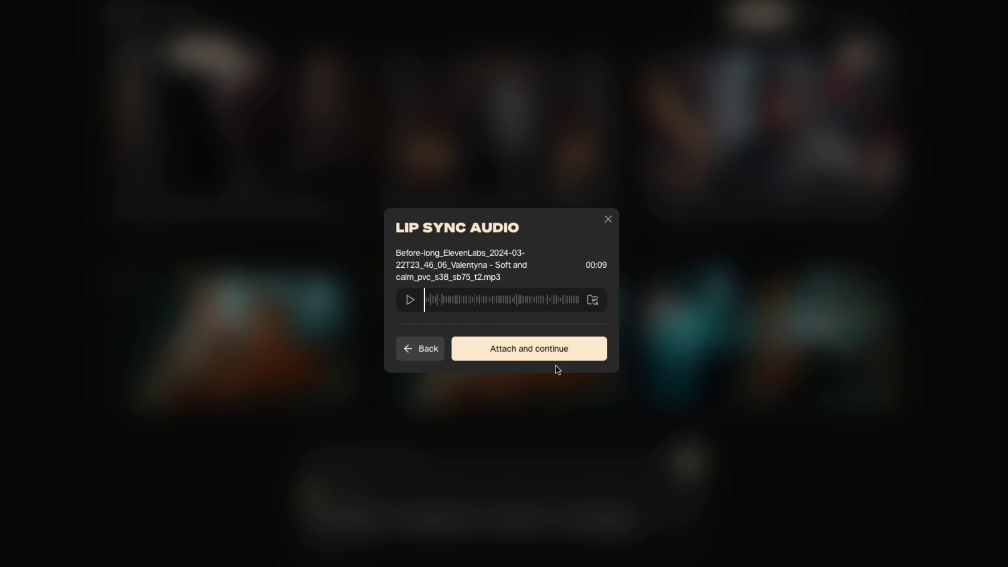
click(494, 358)
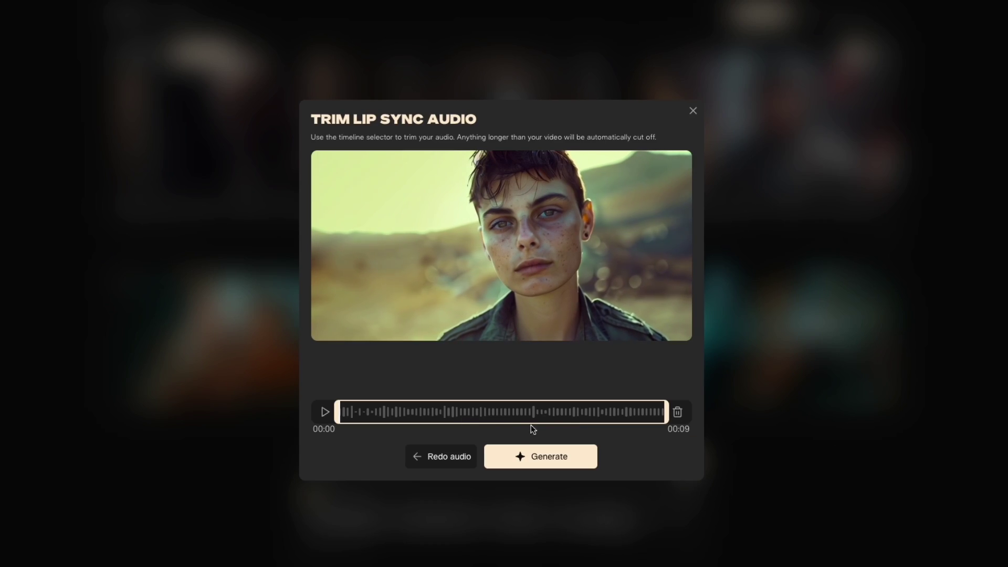
click(526, 460)
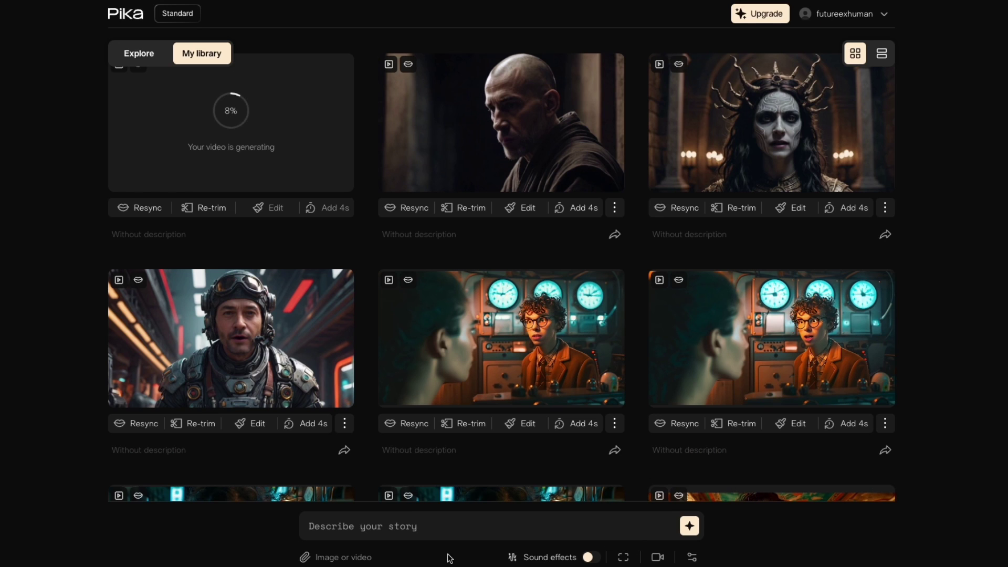
Step: Upload the midjourney-portrait image as the source for a new lip sync
click(355, 560)
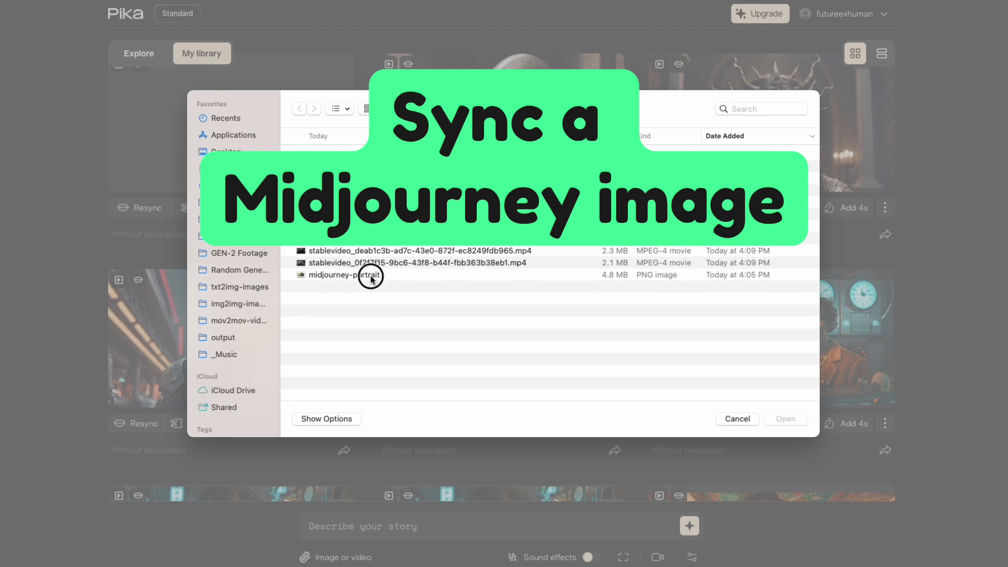
click(371, 276)
click(785, 419)
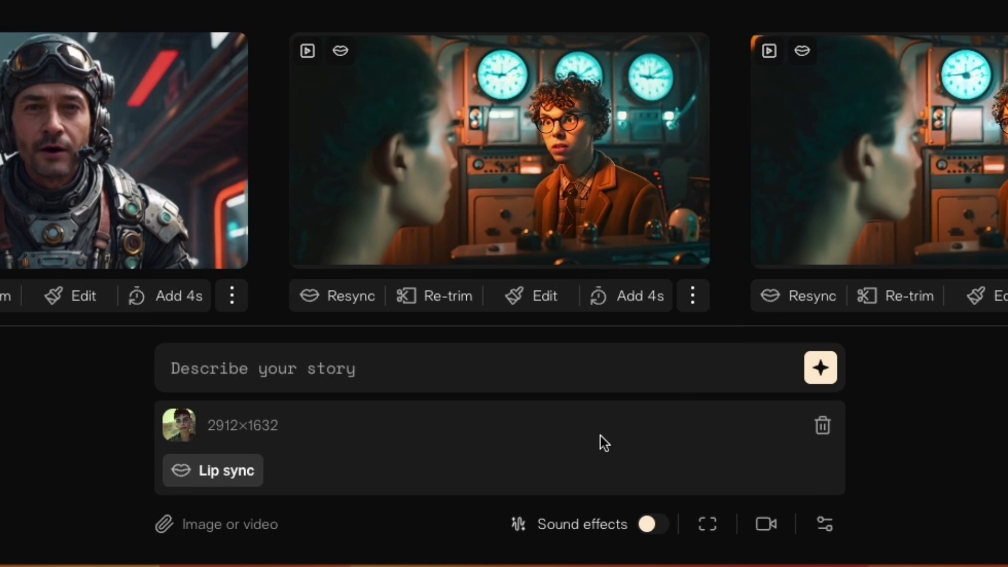
Step: Enter the voice text "Even before this whole thing started, I always knew how it would end. So before it ends, I'm going to remember how it started."
click(234, 471)
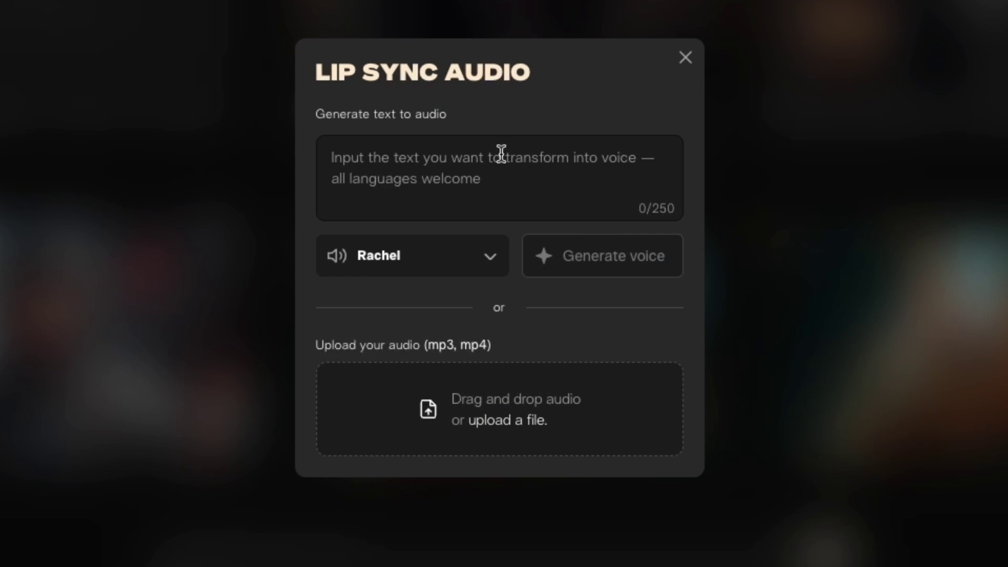
click(460, 167)
text(Even before this whole thing started, I always knew how it would end. So before it ends, I'm going to remember how it started.)
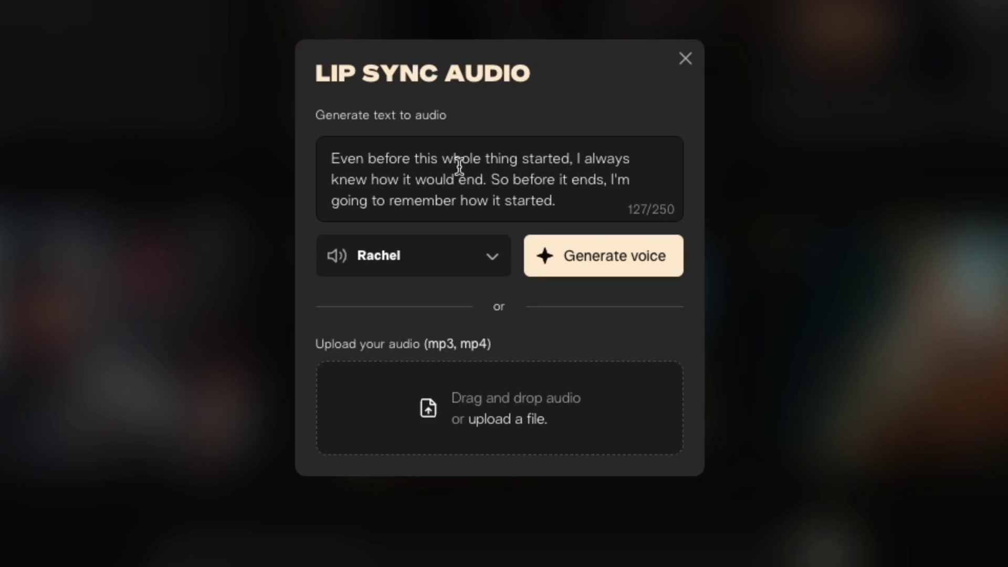
Step: Generate the entered text as speech in the Rachel voice and attach it to the portrait for lip syncing
click(609, 266)
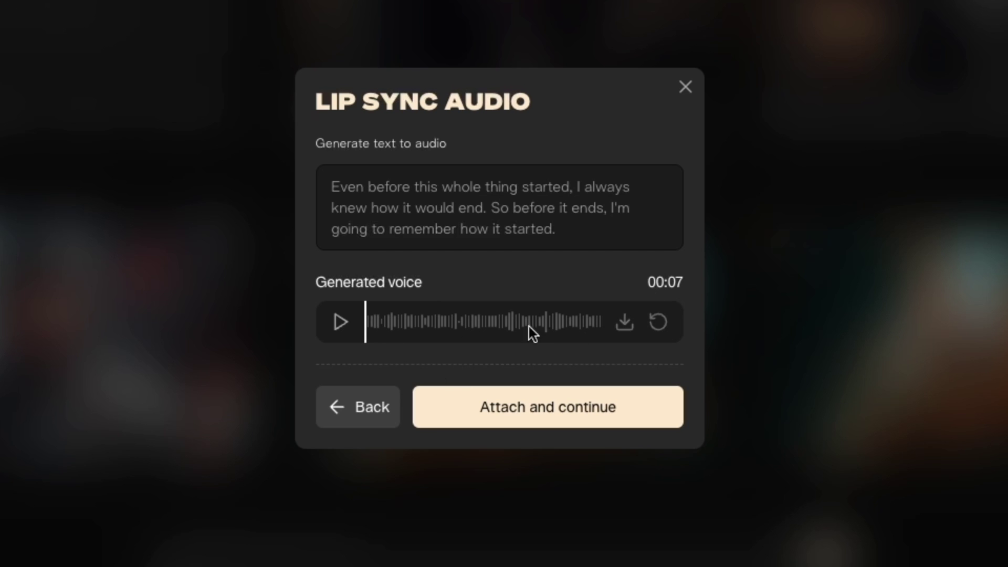
click(511, 413)
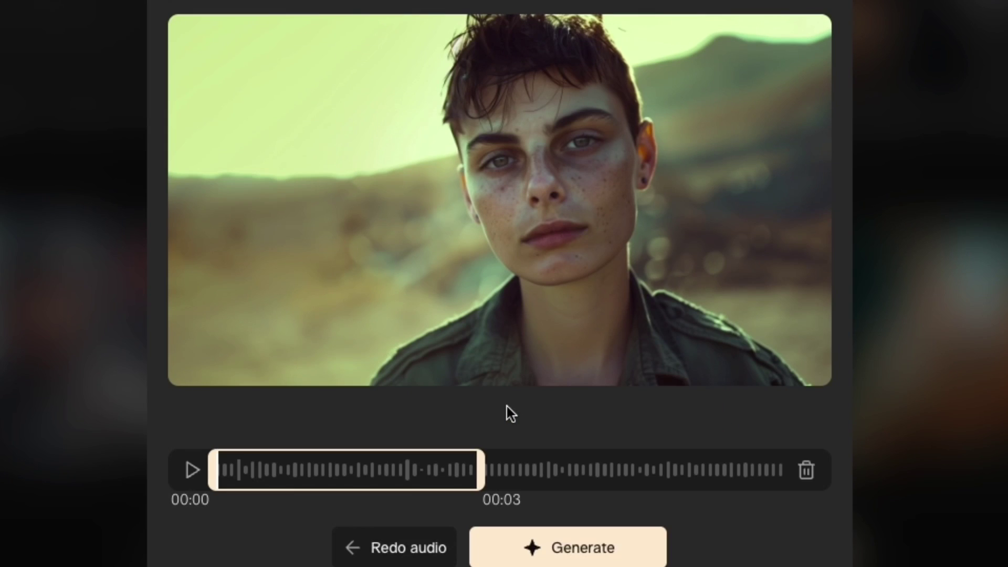
click(536, 468)
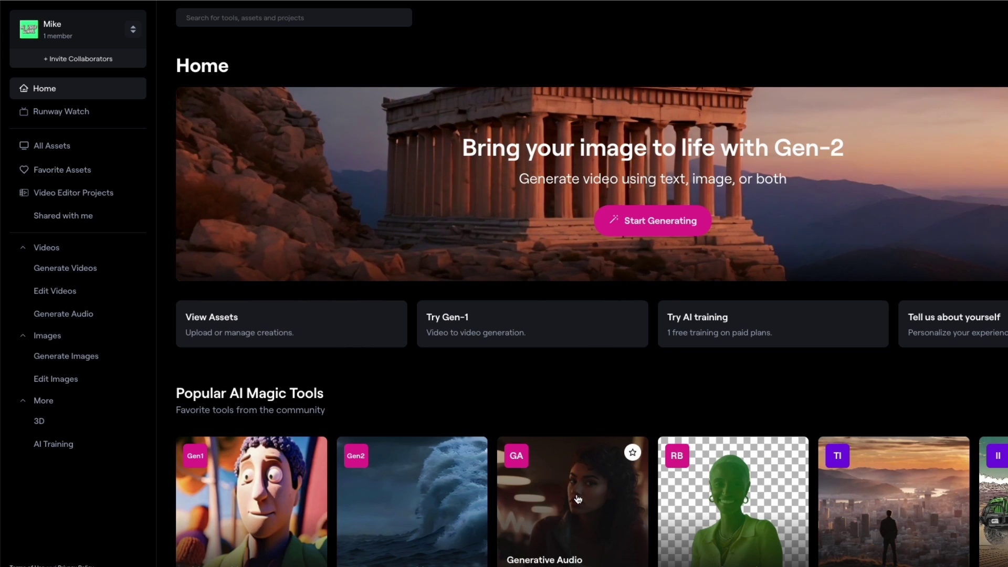
Step: Switch to Runway's Generative Audio tool, preview the Maggie, Jack and James voices and browse the preset faces
click(577, 498)
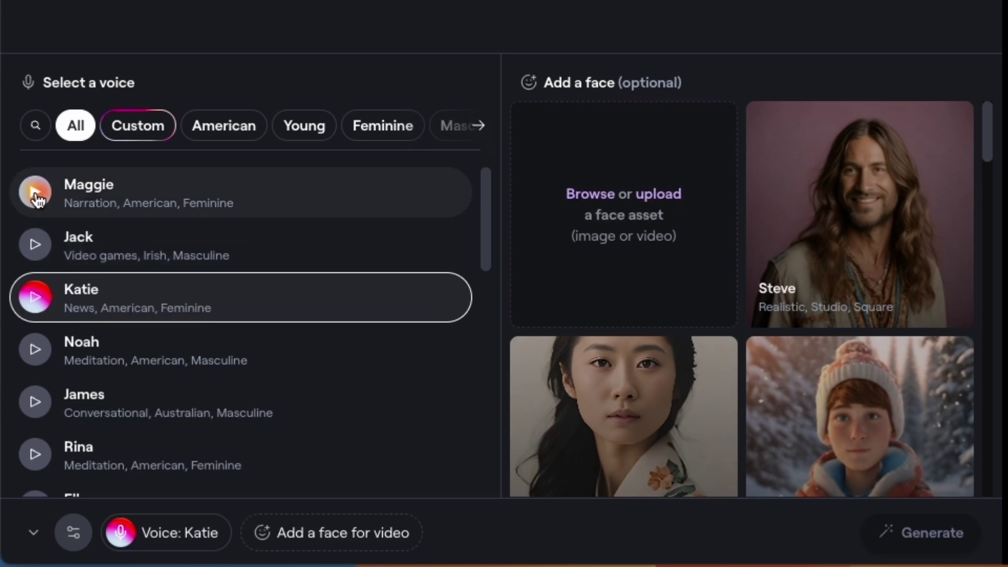
click(36, 194)
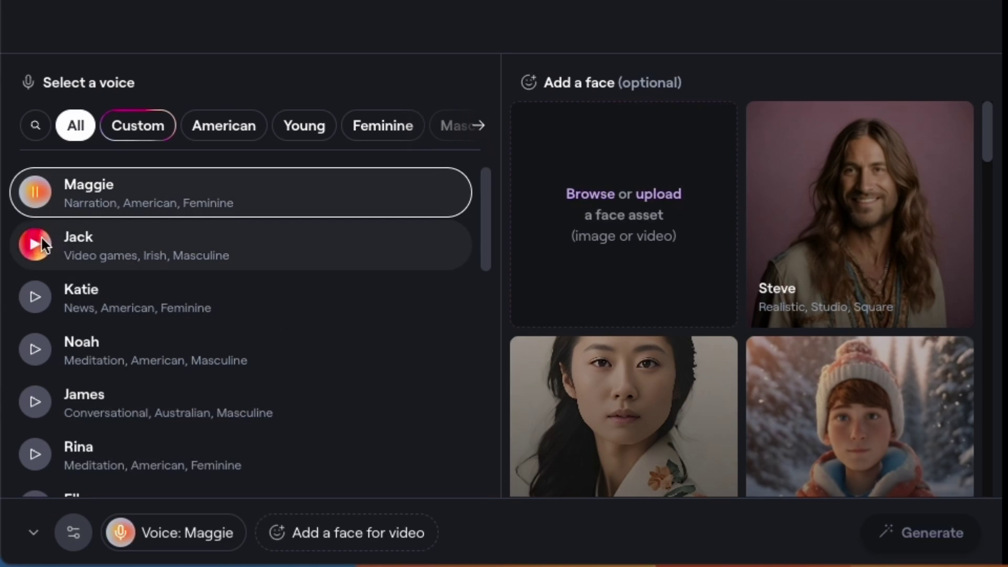
click(38, 243)
click(36, 402)
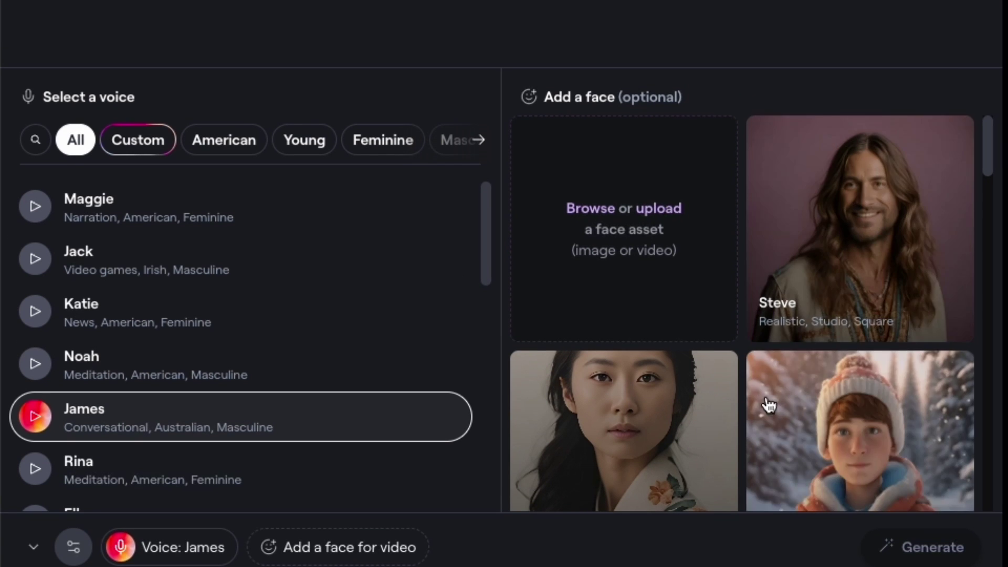
scroll(806, 229, down, 5)
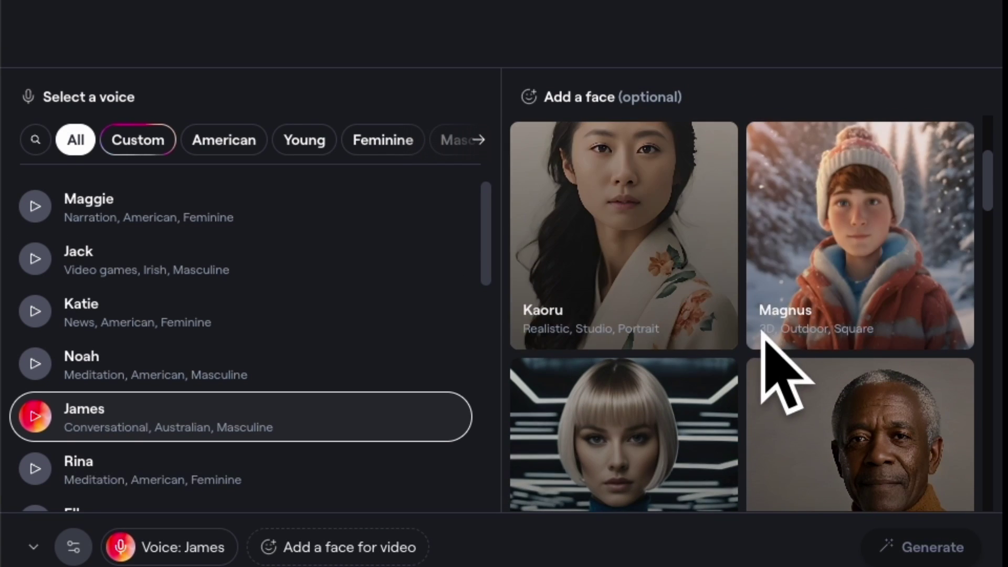
scroll(743, 326, down, 8)
scroll(746, 326, up, 10)
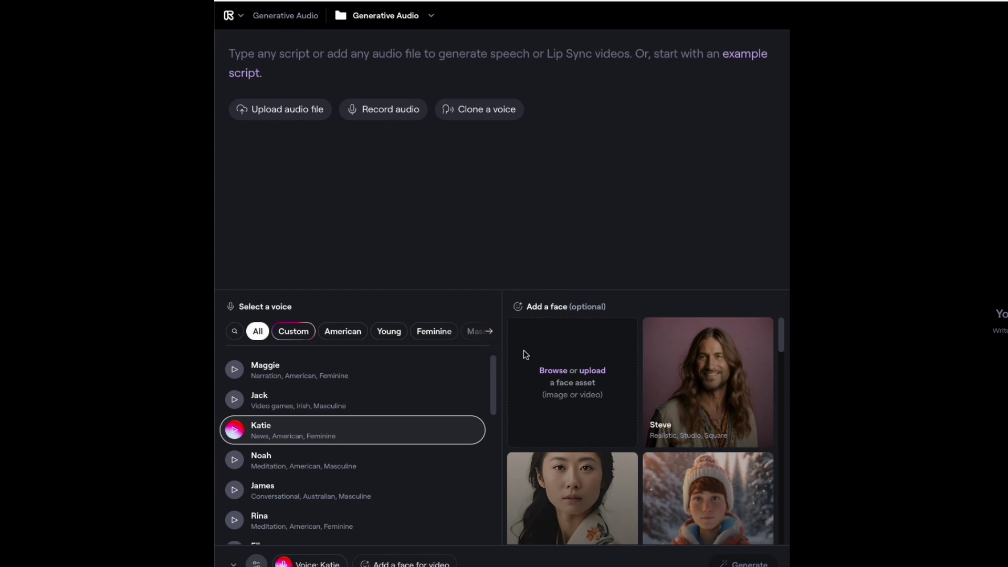
Step: Upload the Pilot_ElevenLabs MP3 as the audio for a new lip sync in Runway
click(297, 113)
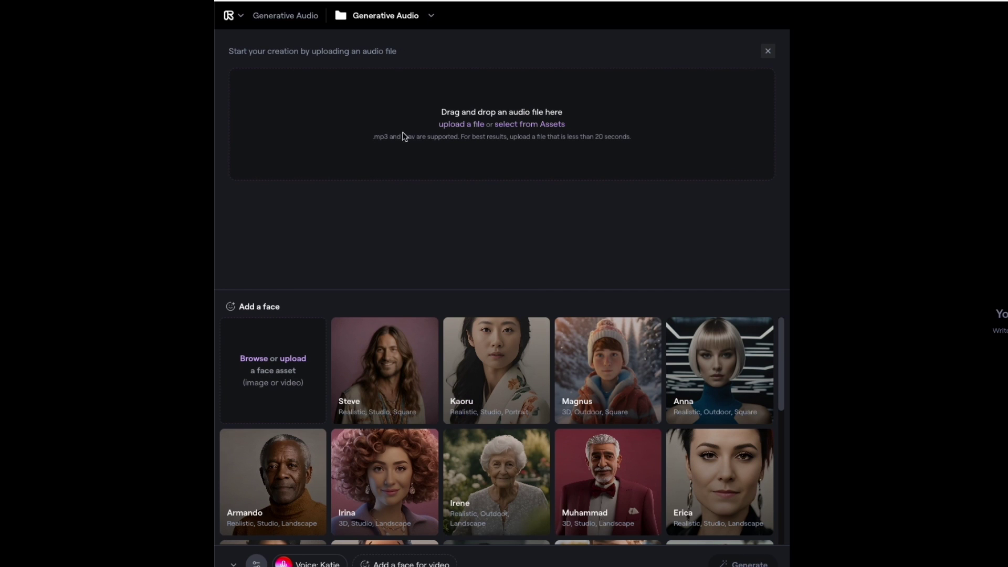
click(459, 129)
key(Return)
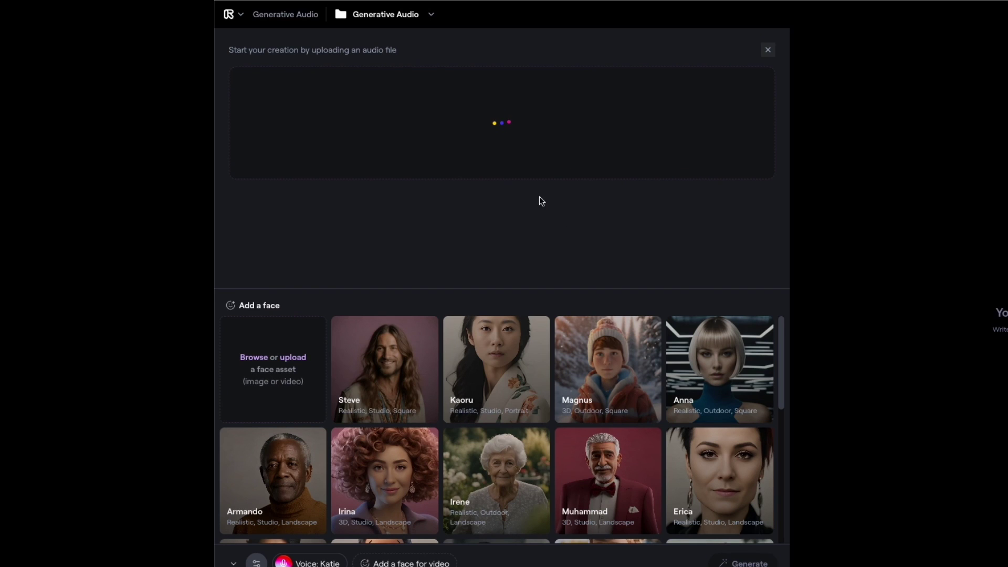
Step: Upload the pilot video as the face asset, preview its playback and generate the lip sync
click(290, 362)
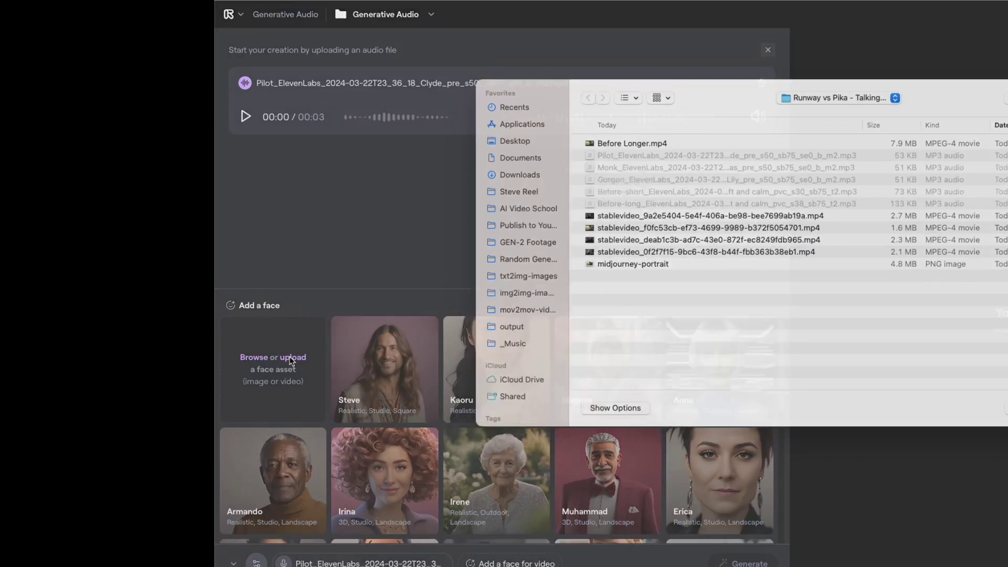
key(Return)
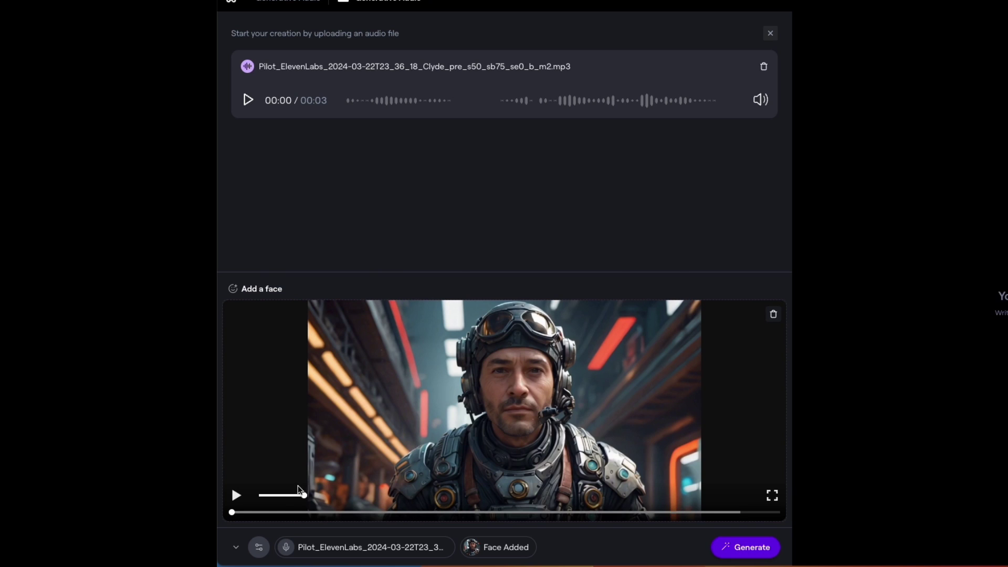
click(236, 496)
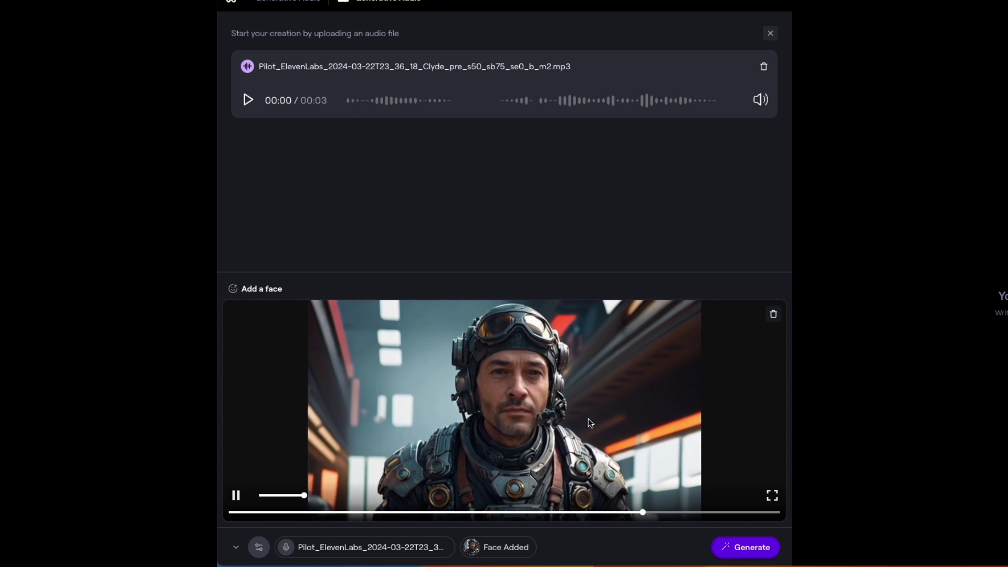
click(737, 551)
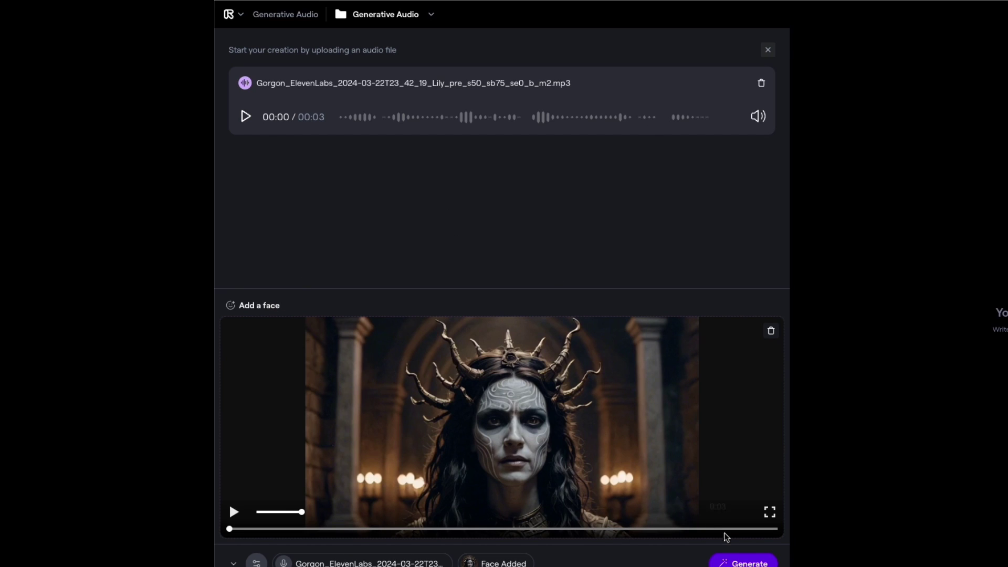
Step: Generate the Gorgon lip sync, and add stablevideo_deab1c3b-ad7c-43e0-872f-ec8249fdb965.mp4 as the face for the Monk audio
click(741, 561)
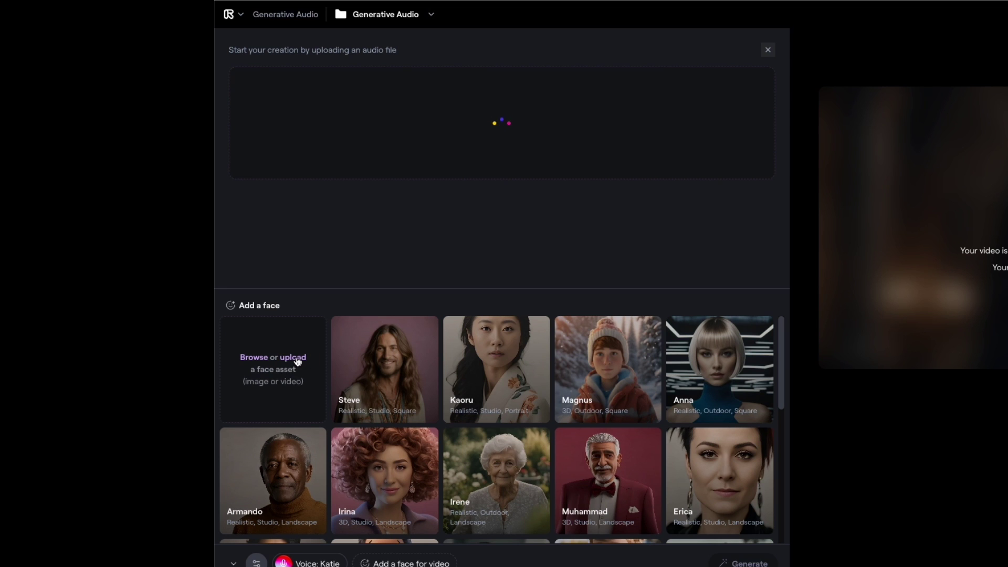
click(298, 361)
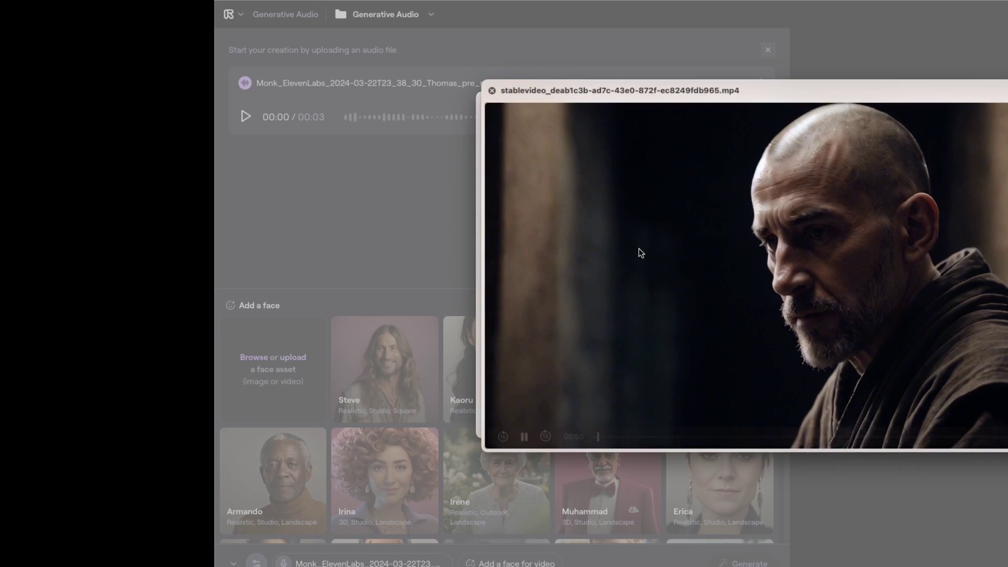
key(space)
key(Return)
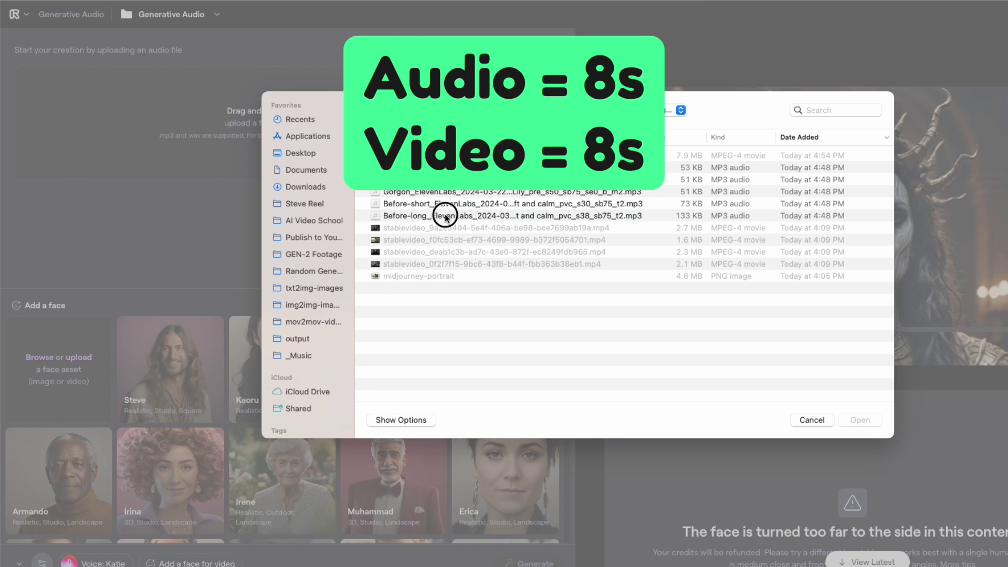
Step: Upload the Before-long_ElevenLabs MP3 for the portrait lip syncs and read the notice about videos shorter than the audio
click(443, 215)
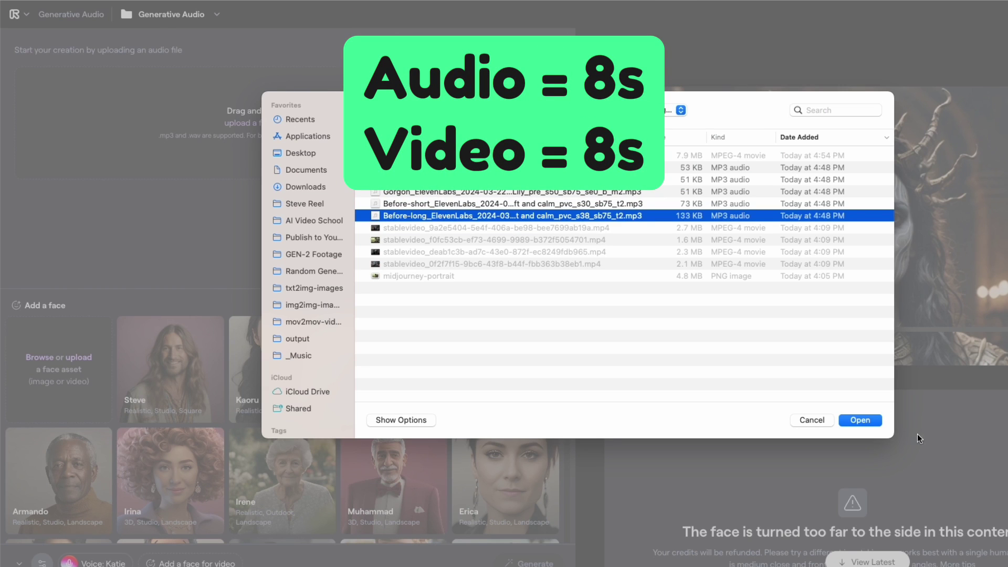
click(864, 420)
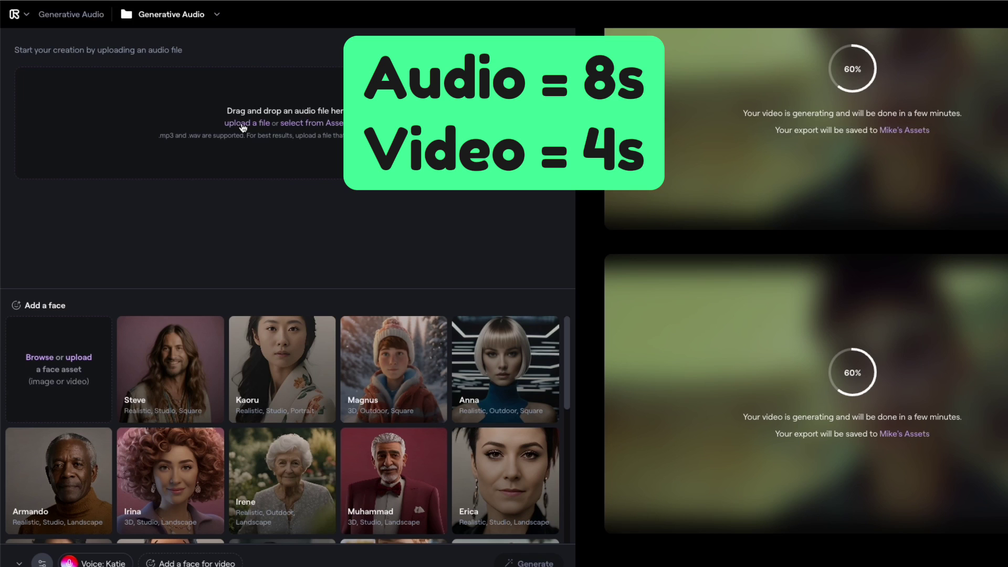
click(243, 124)
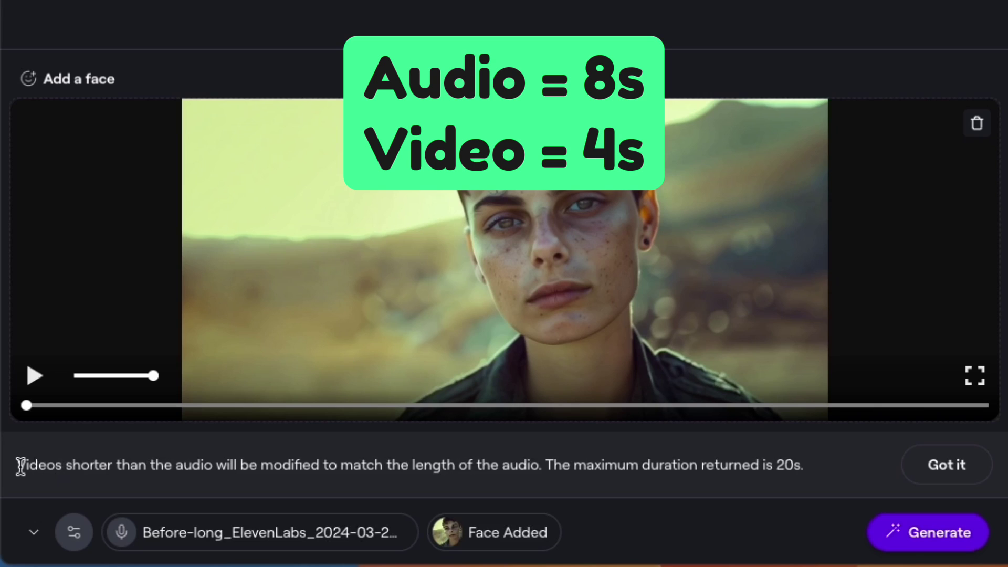
drag(19, 464, 820, 468)
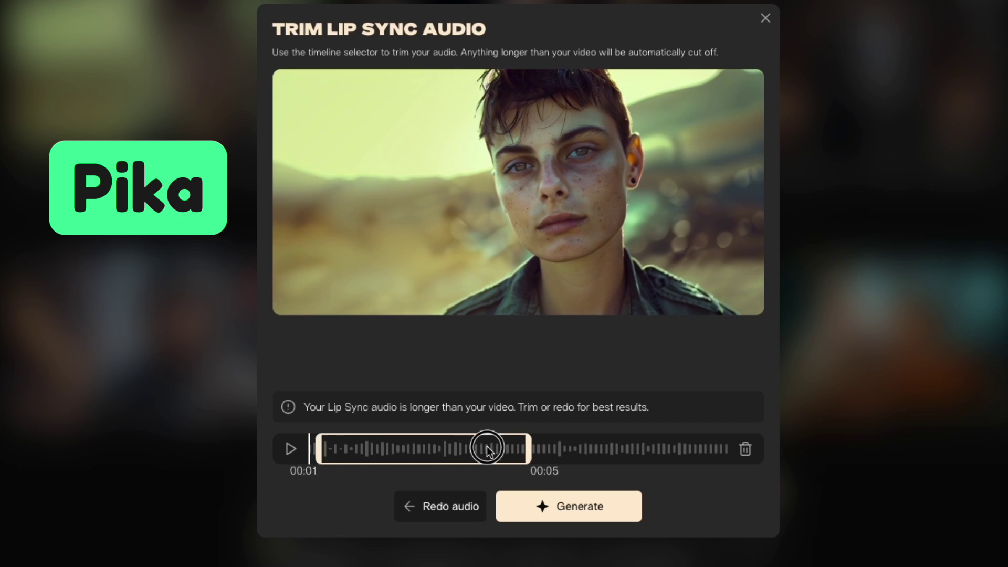
Step: Switch to Pika and shift the lip sync trim selection back and forth along the portrait clip's audio
drag(489, 447, 352, 446)
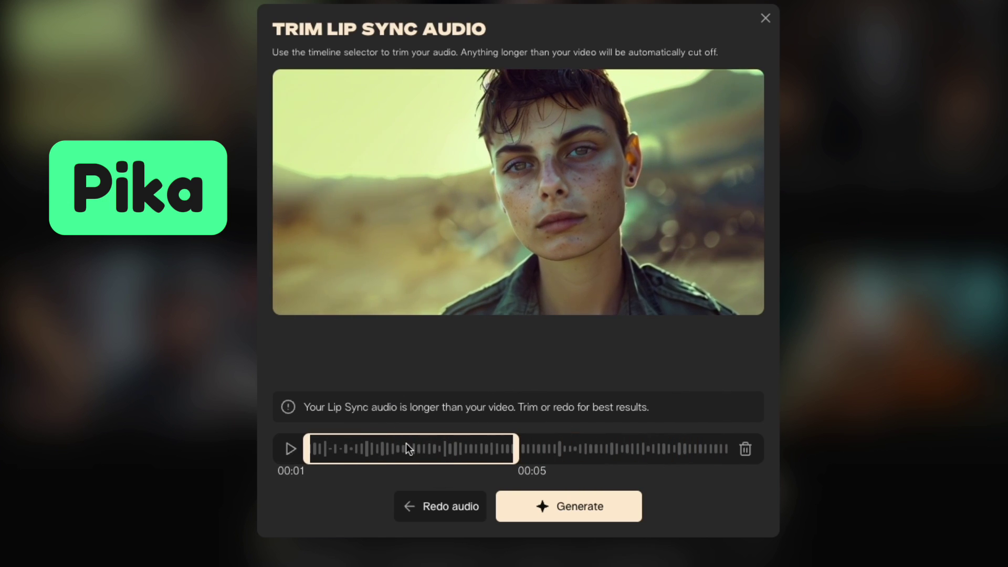
drag(427, 448, 567, 441)
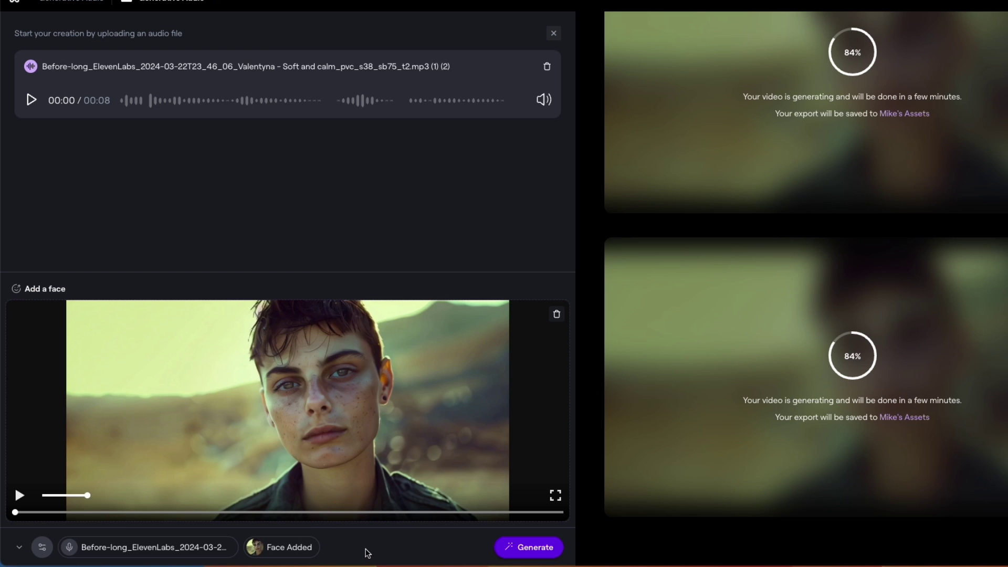
Step: Return to Runway and open the generation settings for the Before-long lip sync
click(42, 548)
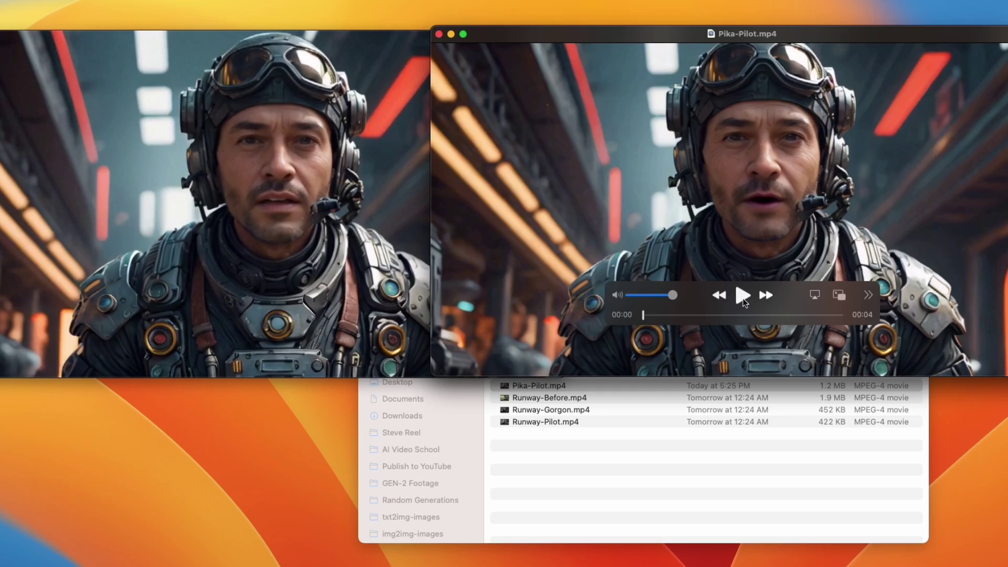
Step: Play Pika-Pilot.mp4 and Runway-Pilot.mp4 side by side to compare their lip syncs
click(743, 298)
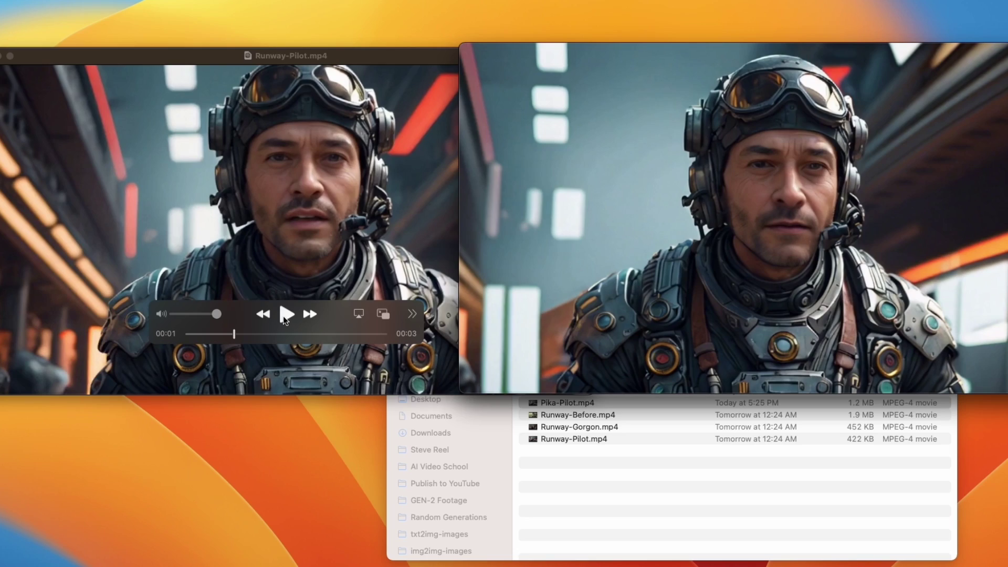
click(285, 317)
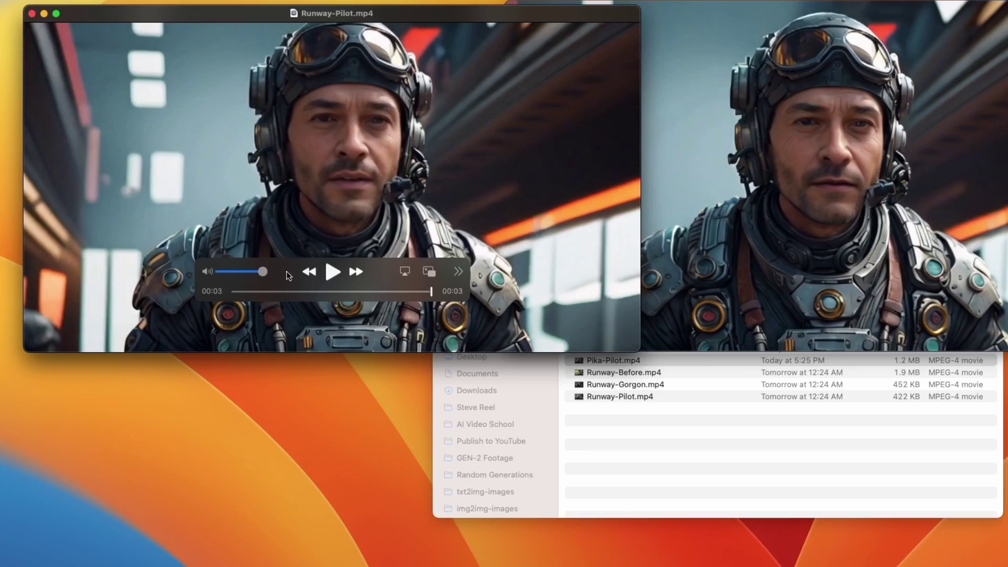
click(234, 291)
key(Right)
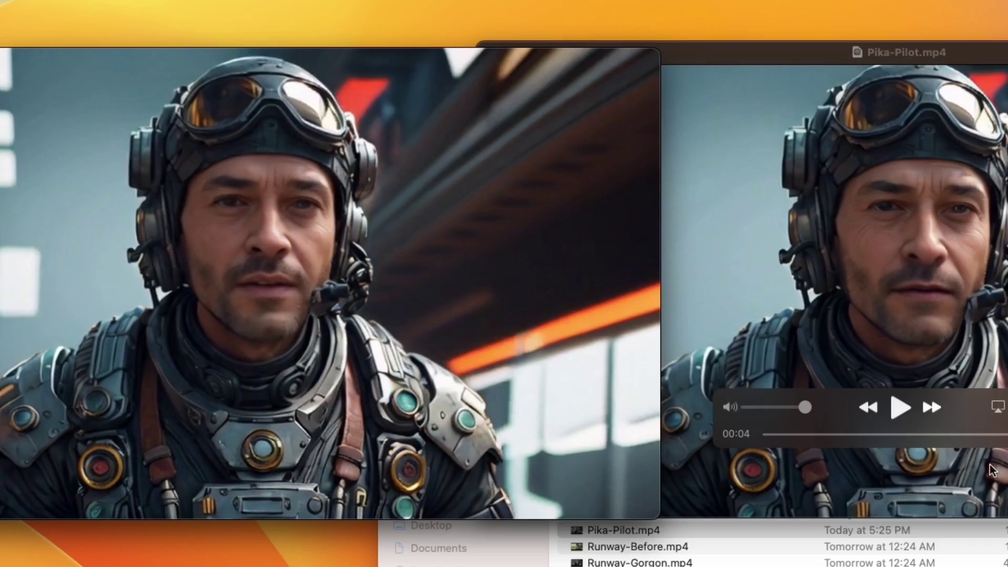
Step: Rewind Pika-Pilot.mp4, replay it, and recheck the mouth movement near the end of the clip
drag(873, 439, 725, 434)
click(903, 406)
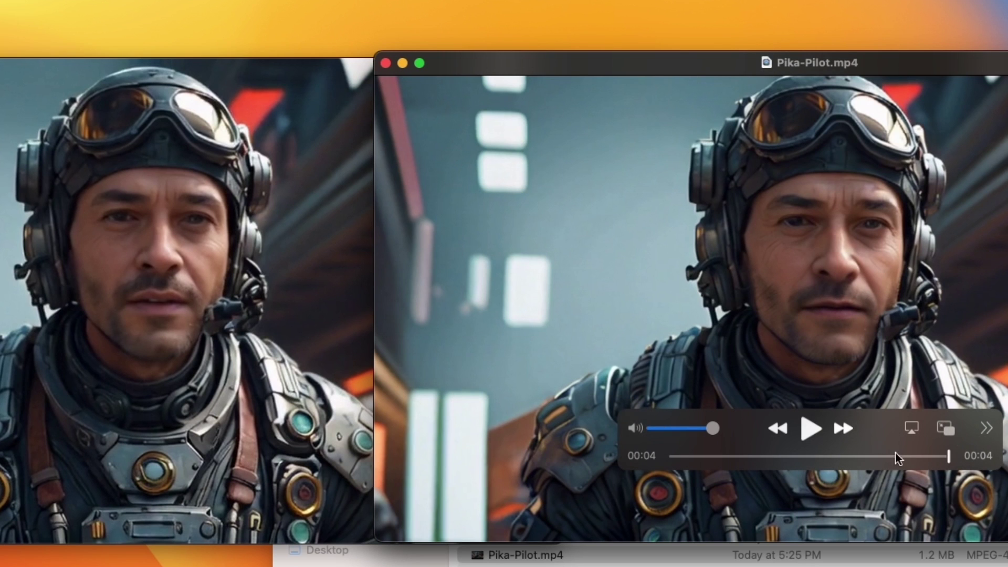
drag(896, 452, 878, 456)
click(809, 428)
Step: Rewind and replay Runway-Pilot.mp4, scrubbing through it to examine the pilot's mouth and chin up close
drag(245, 459, 210, 458)
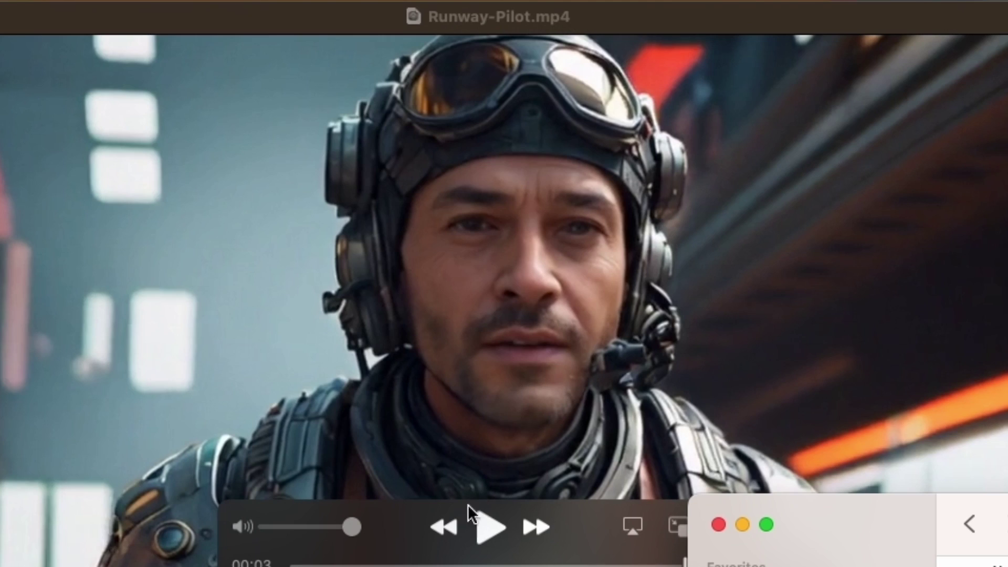
click(271, 556)
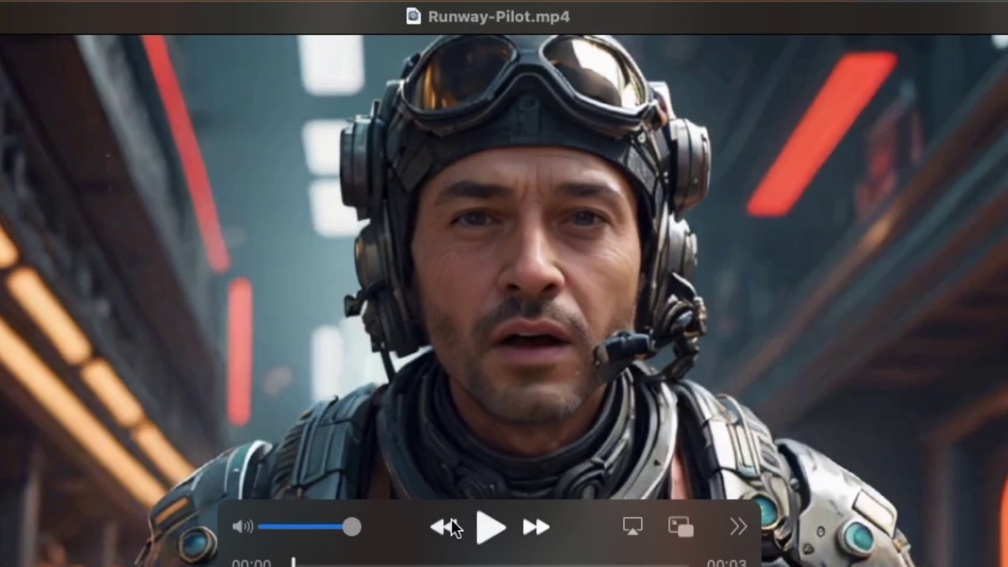
click(494, 525)
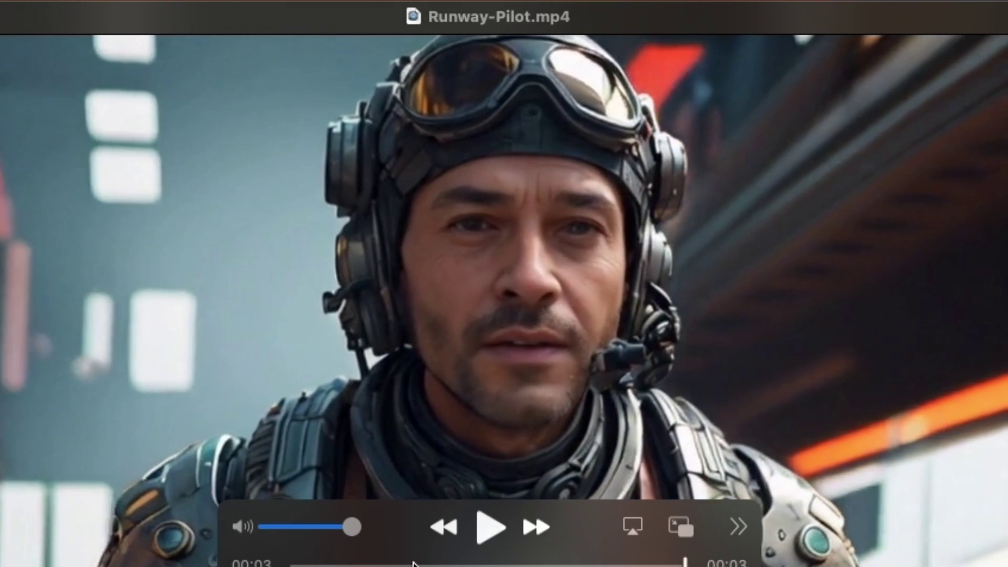
drag(413, 563, 522, 556)
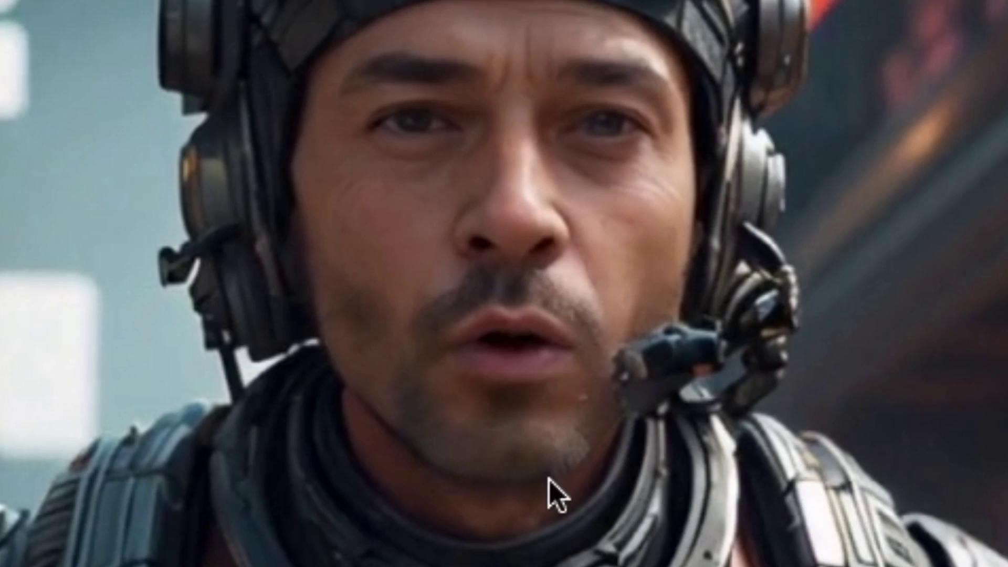
key(space)
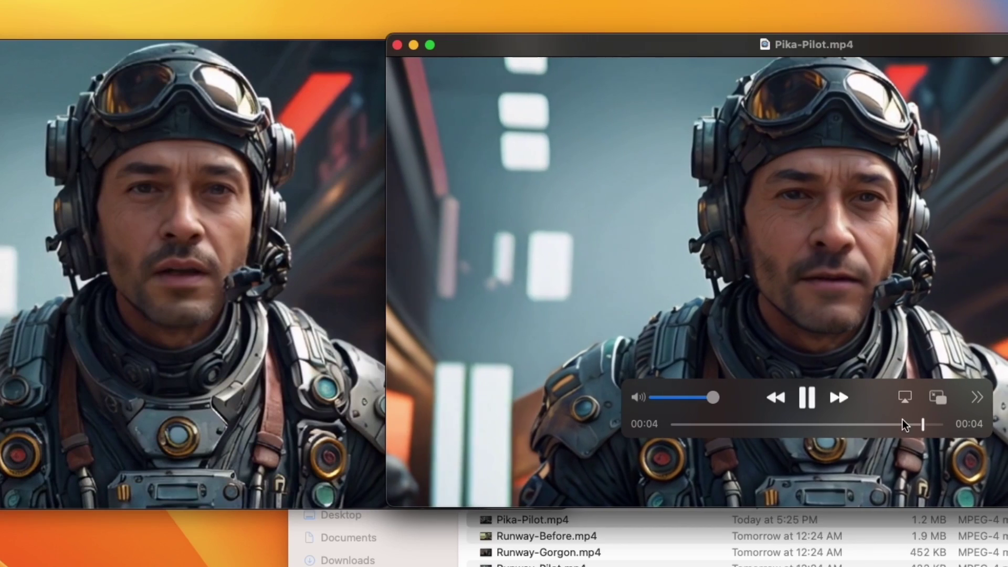
Step: Scrub Pika-Pilot.mp4 back to about 2 seconds to examine the pilot's face
drag(893, 421, 819, 422)
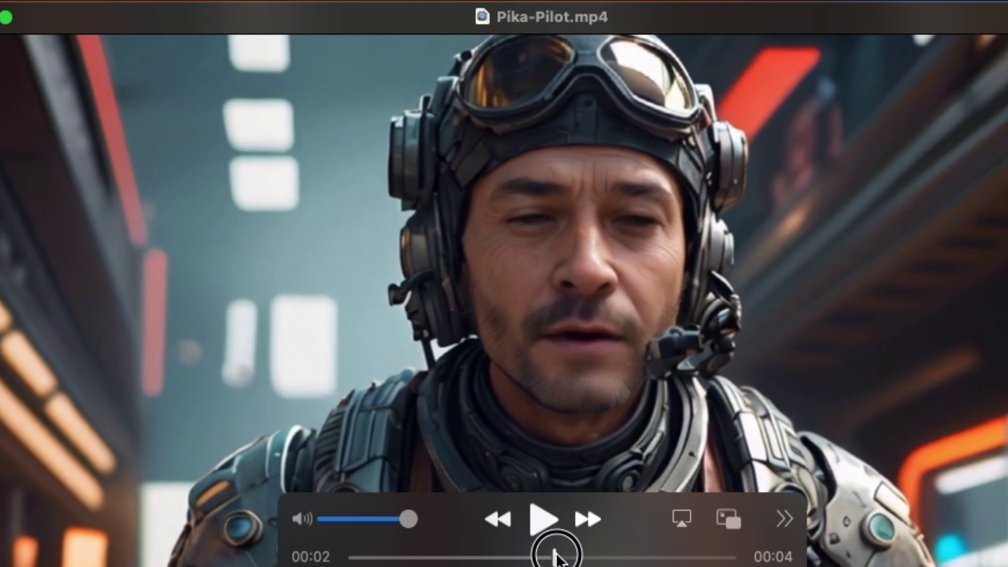
drag(556, 553, 550, 547)
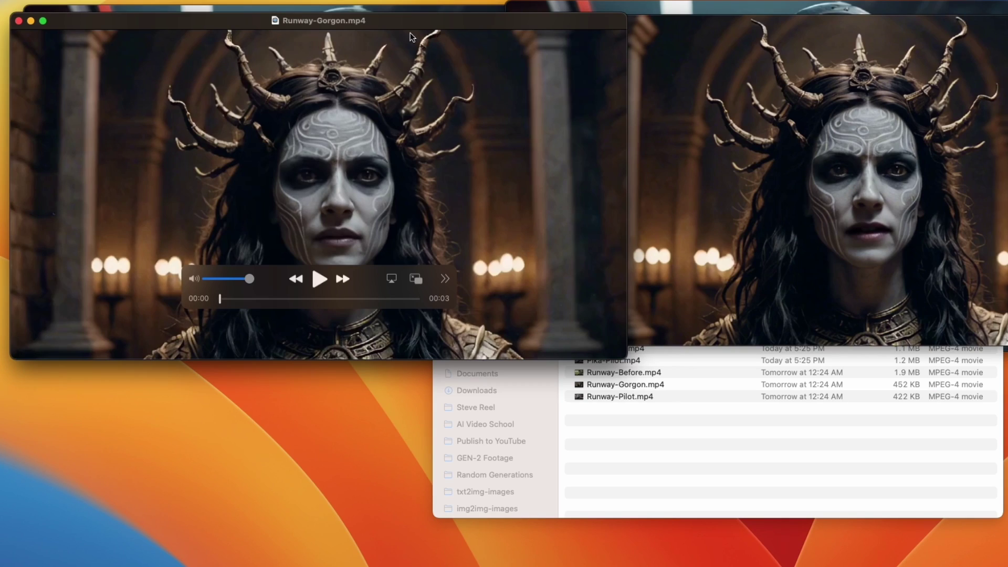
Step: Align the Runway-Gorgon.mp4 window with Pika-Gorgon.mp4 and play both clips to compare the lip syncs
drag(414, 27, 411, 14)
click(315, 265)
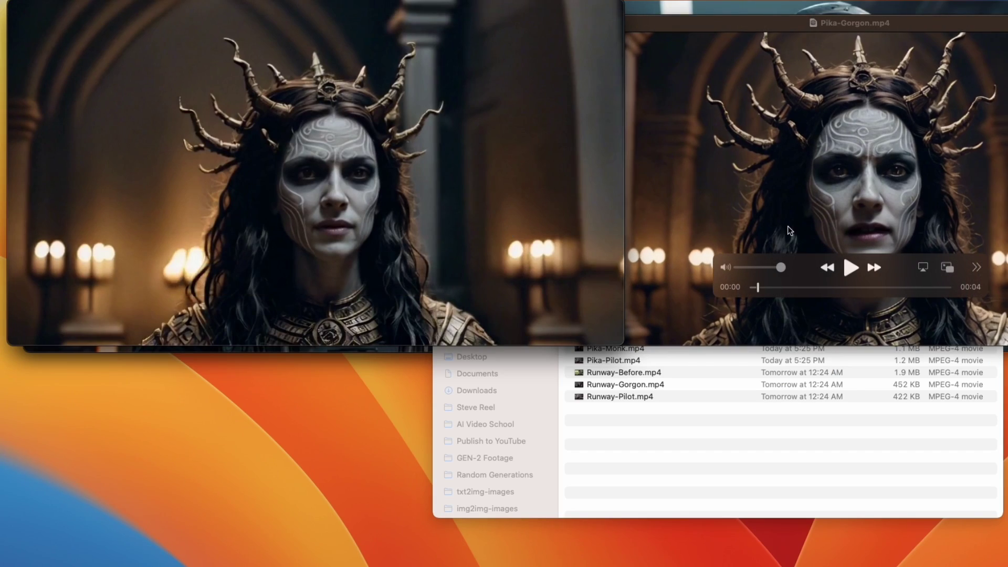
click(761, 310)
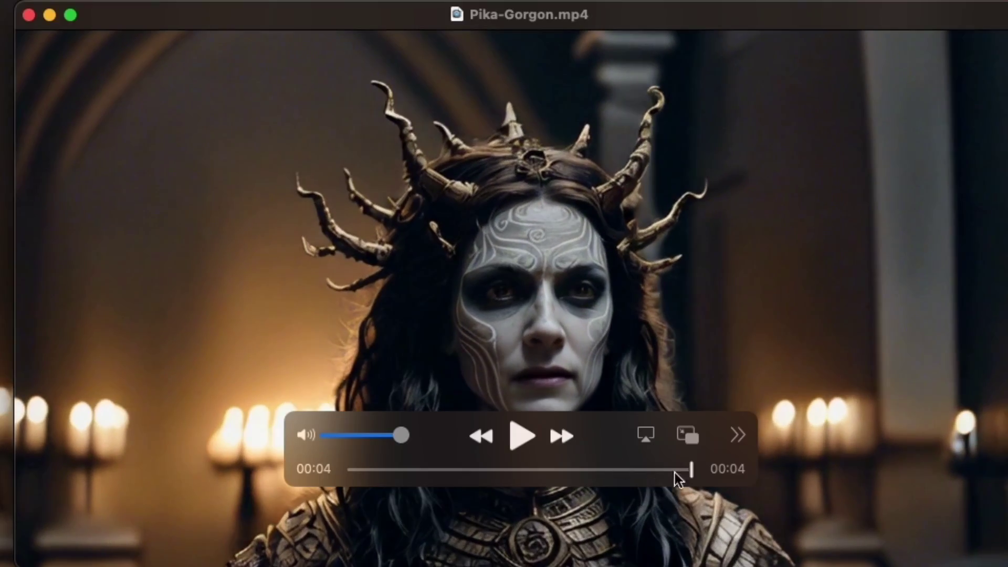
Step: Replay the ending of Pika-Gorgon.mp4 and scrub back to its start to examine the mouth movement
drag(676, 473, 615, 471)
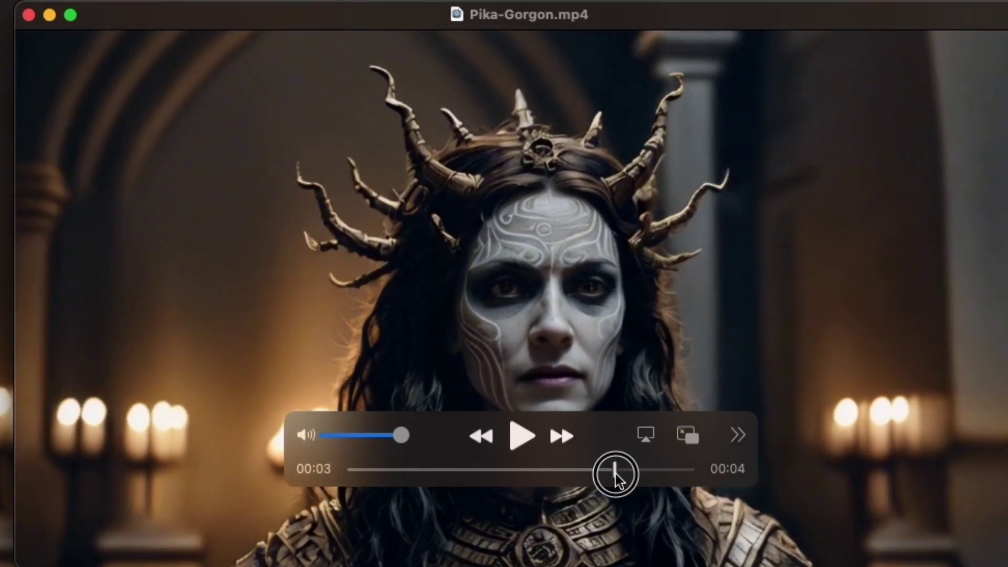
key(space)
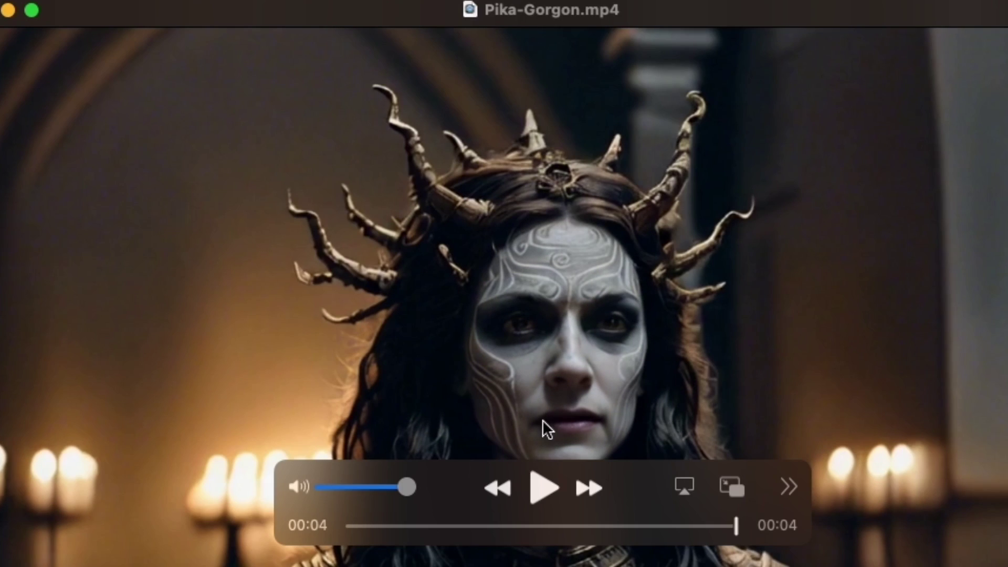
drag(517, 526, 280, 528)
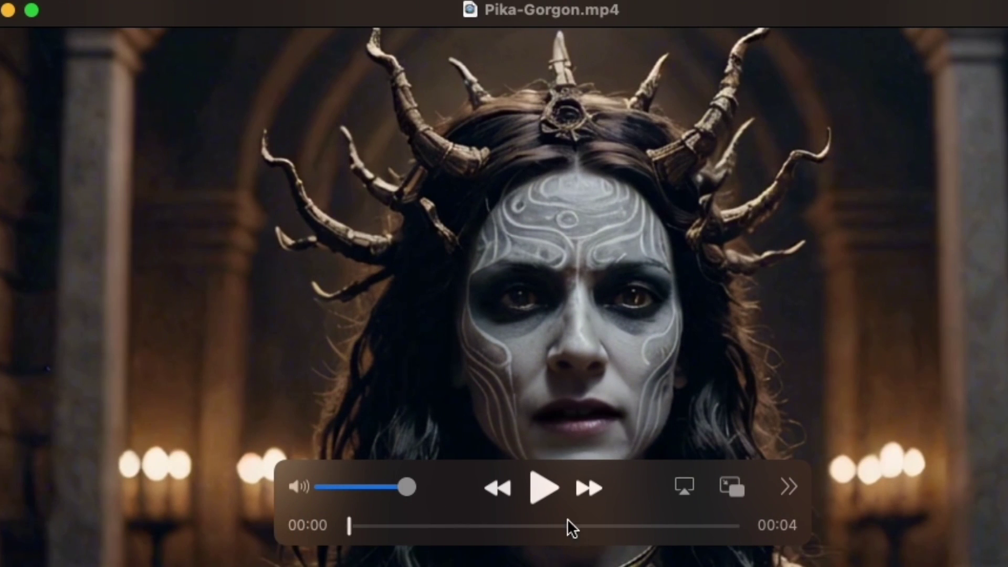